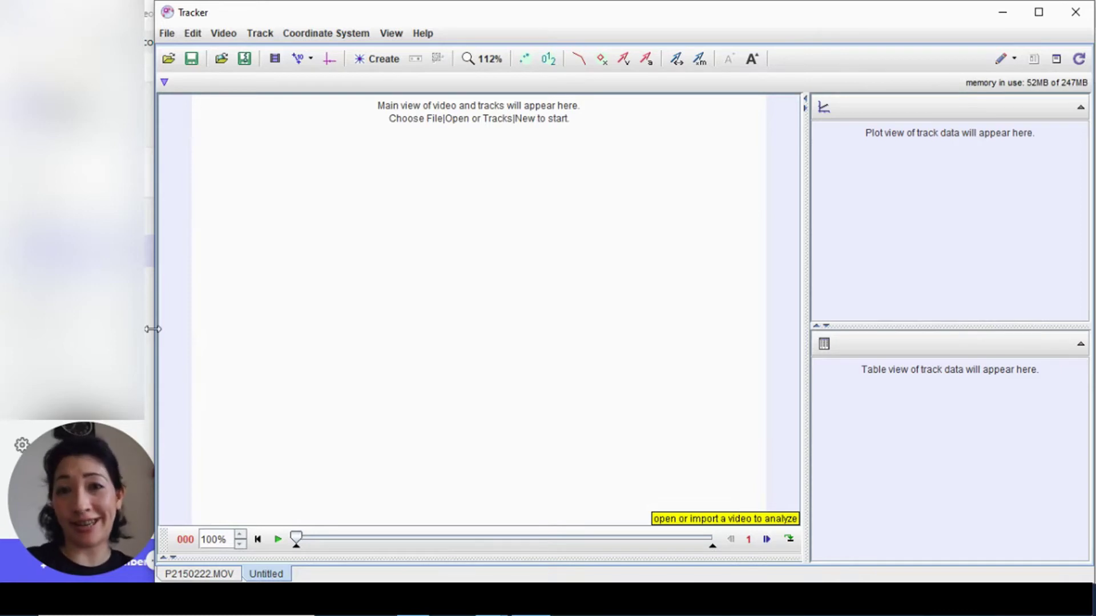
# - Open the video P2150218.MOV from My Motion Videos in Tracker
pyautogui.click(176, 63)
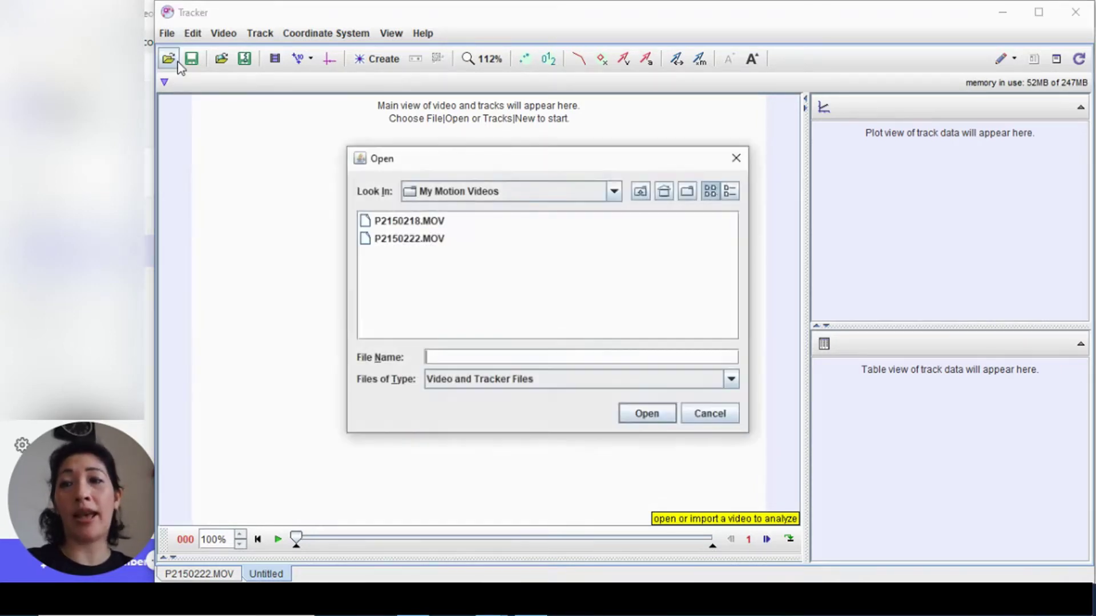
pyautogui.click(433, 227)
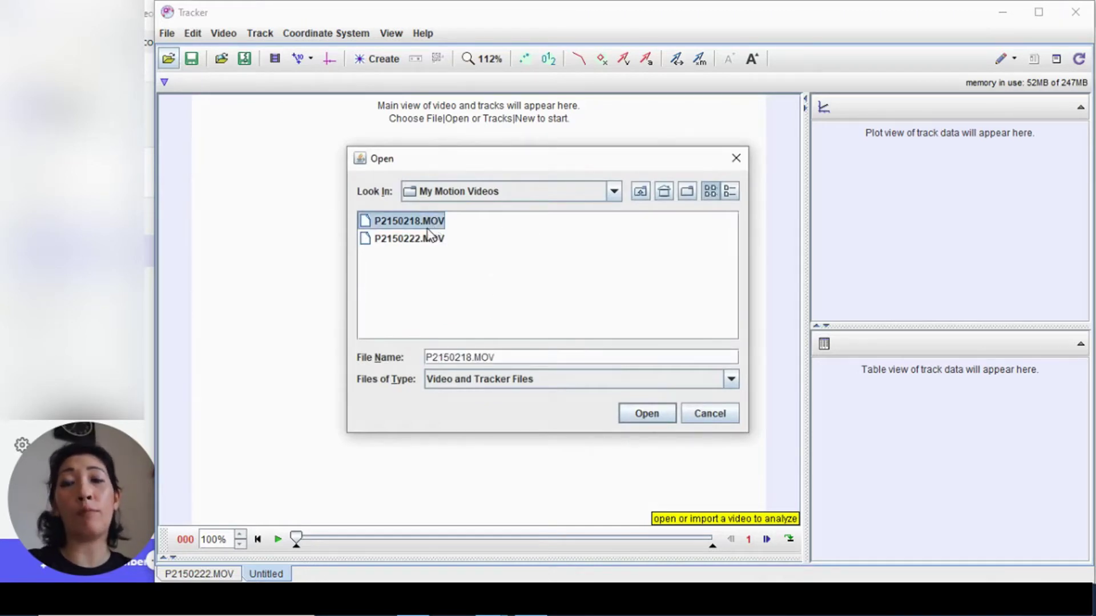
pyautogui.click(661, 420)
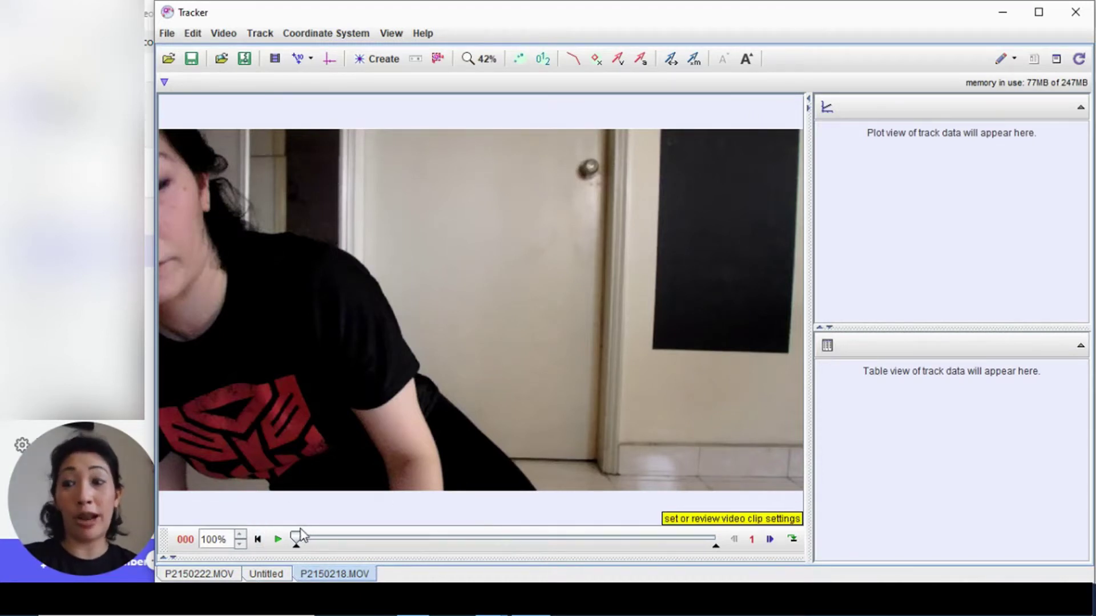
# - Play and scrub the video to just after the ball drops
pyautogui.click(277, 540)
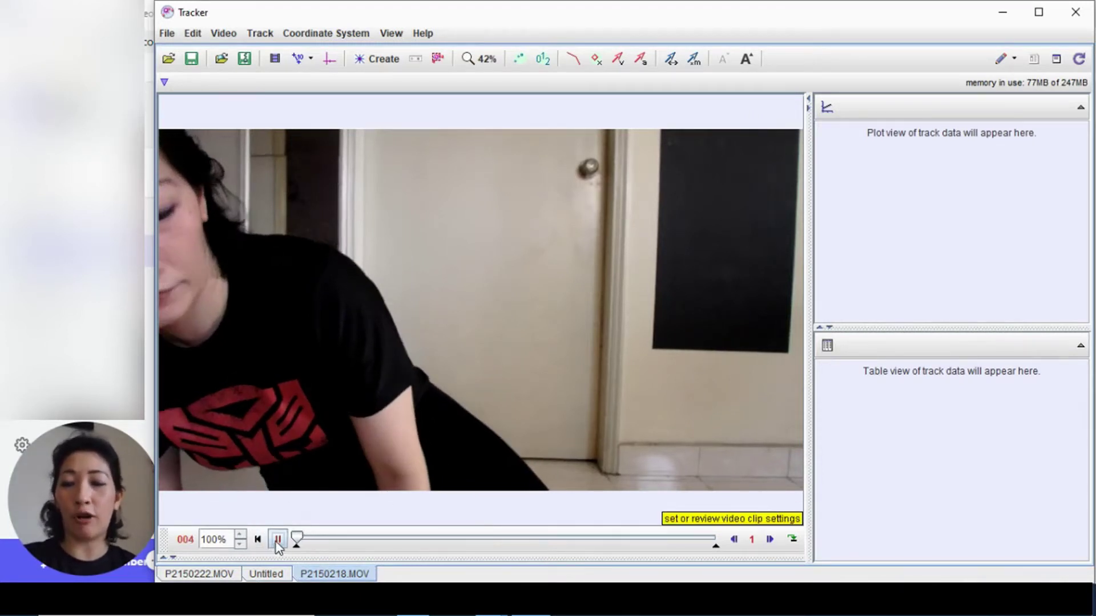
pyautogui.click(278, 540)
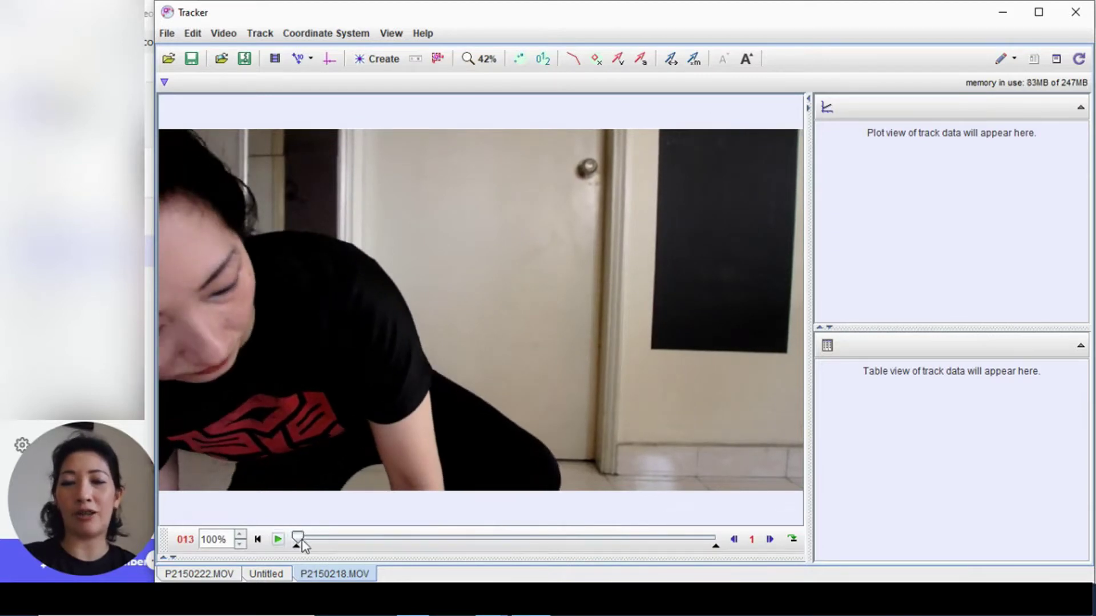
pyautogui.moveTo(298, 540); pyautogui.dragTo(694, 543)
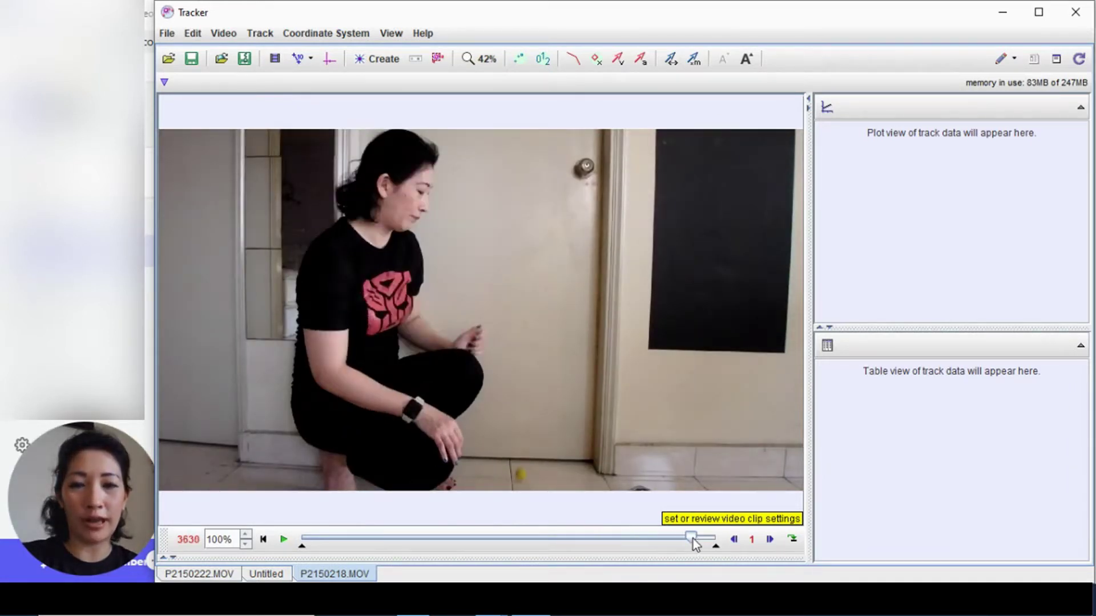
pyautogui.moveTo(694, 543); pyautogui.dragTo(677, 543)
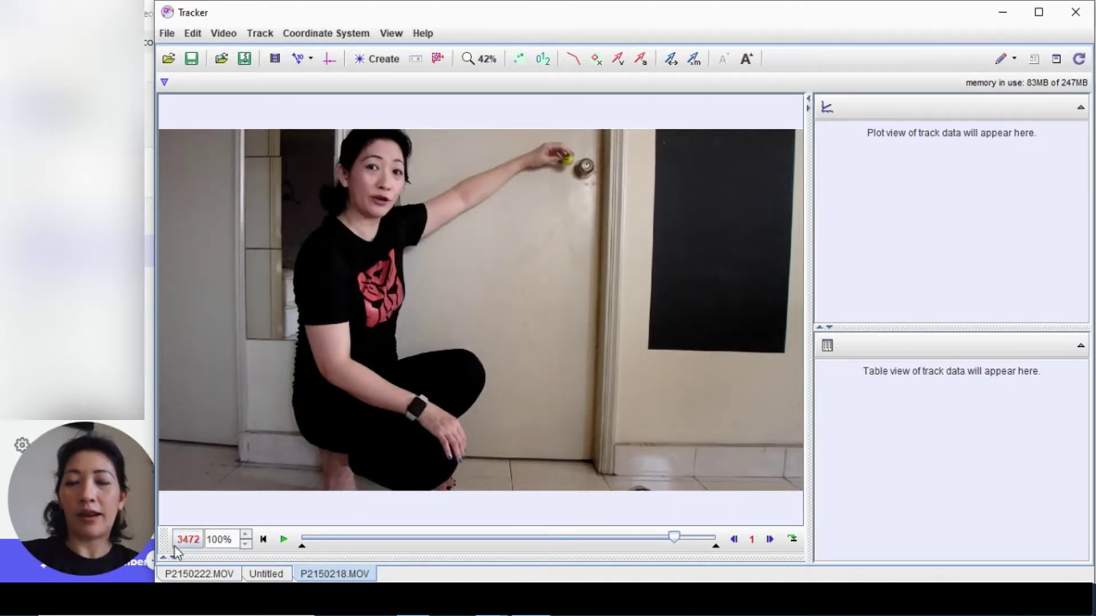
pyautogui.click(282, 540)
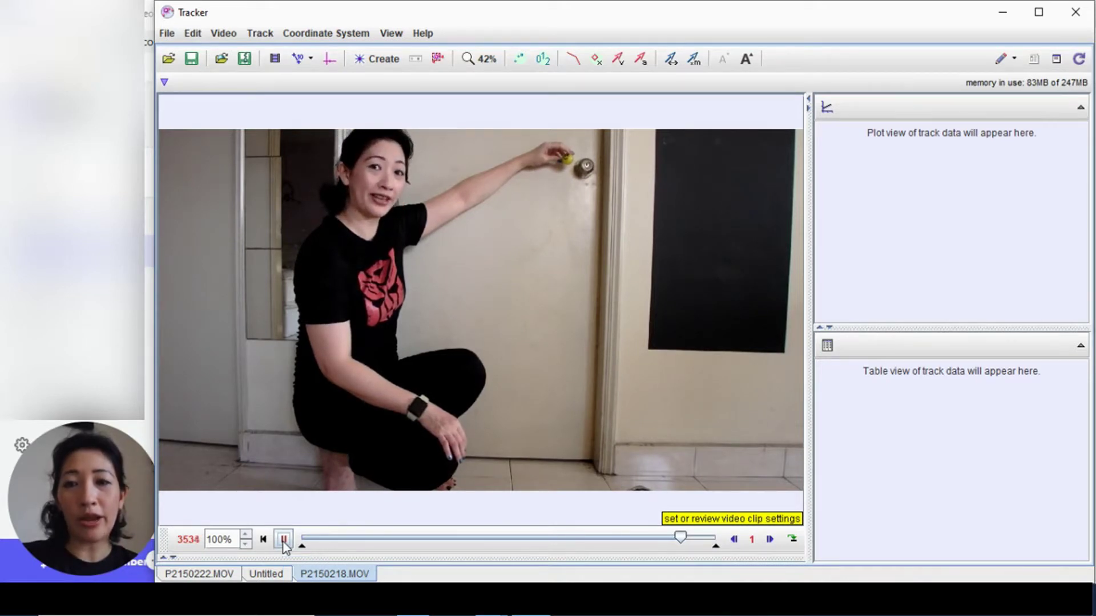
pyautogui.click(283, 539)
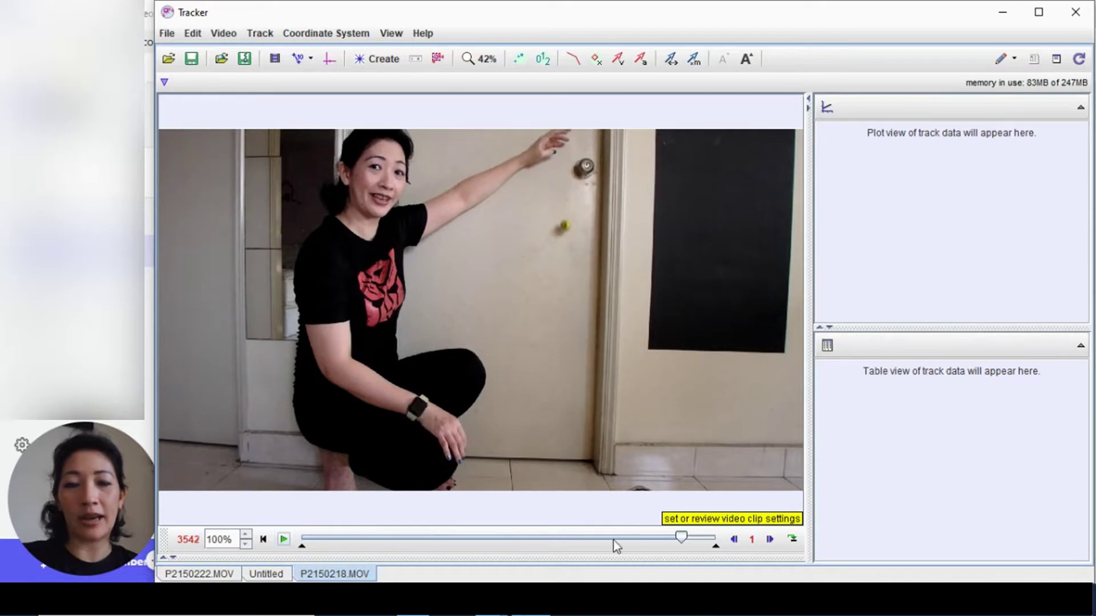
# - Step back frame by frame to the last frame before the ball's release
pyautogui.click(734, 539)
pyautogui.click(734, 539)
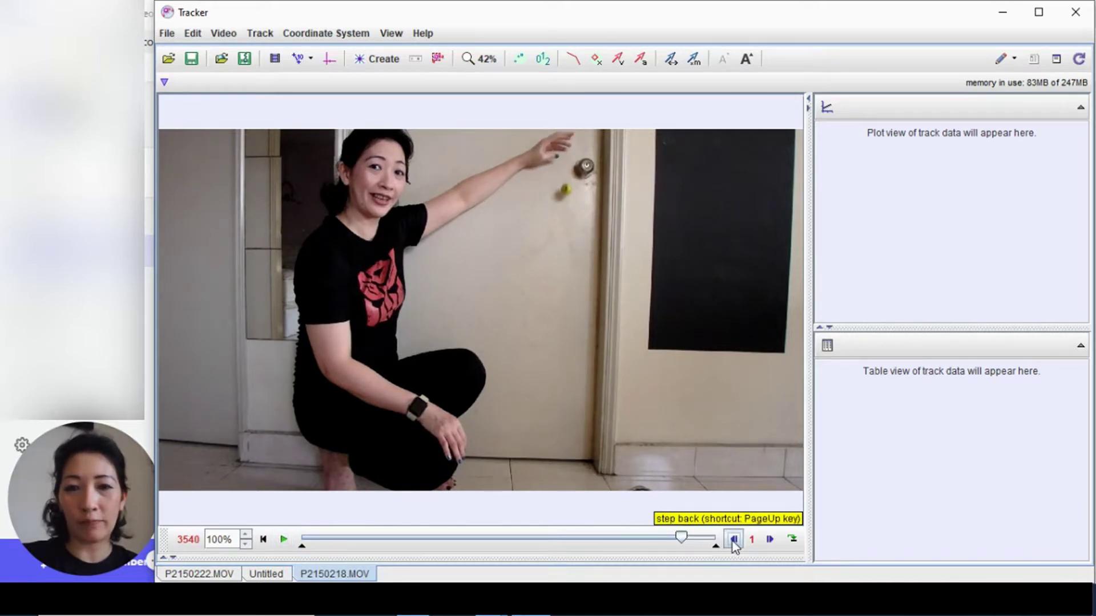
pyautogui.click(734, 539)
pyautogui.click(732, 540)
pyautogui.click(733, 540)
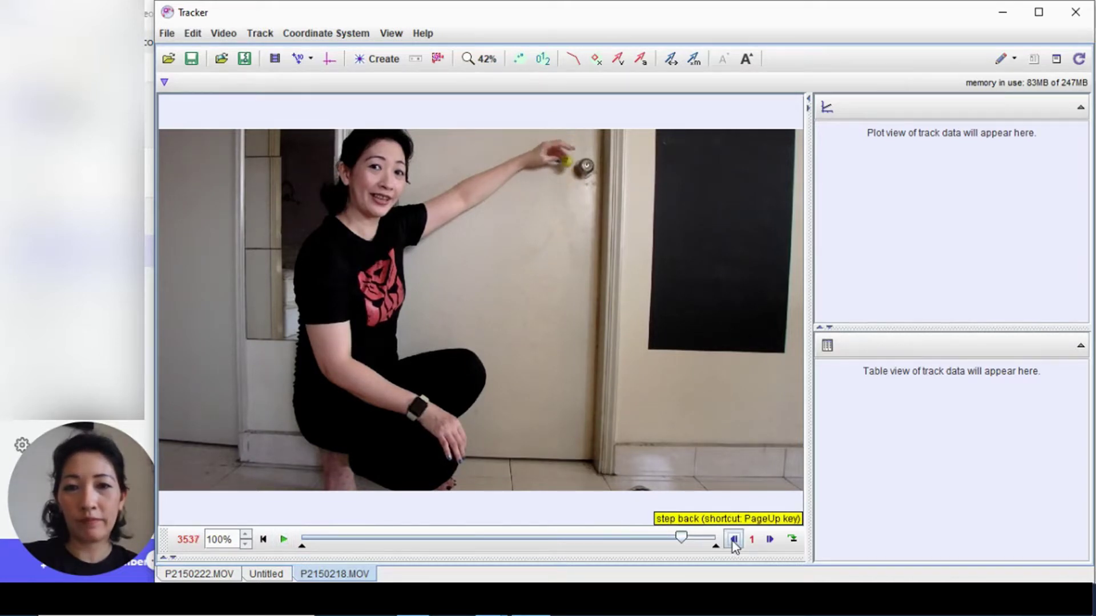
pyautogui.click(732, 539)
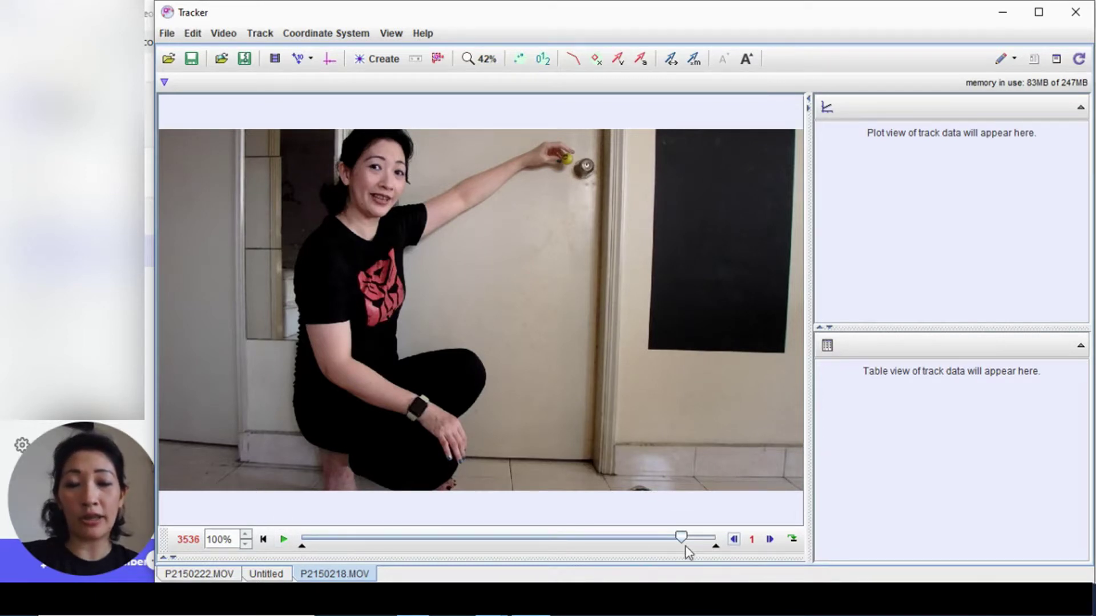
# - Set the clip's start frame to 3536 in Clip Settings and return to the clip start
pyautogui.click(273, 60)
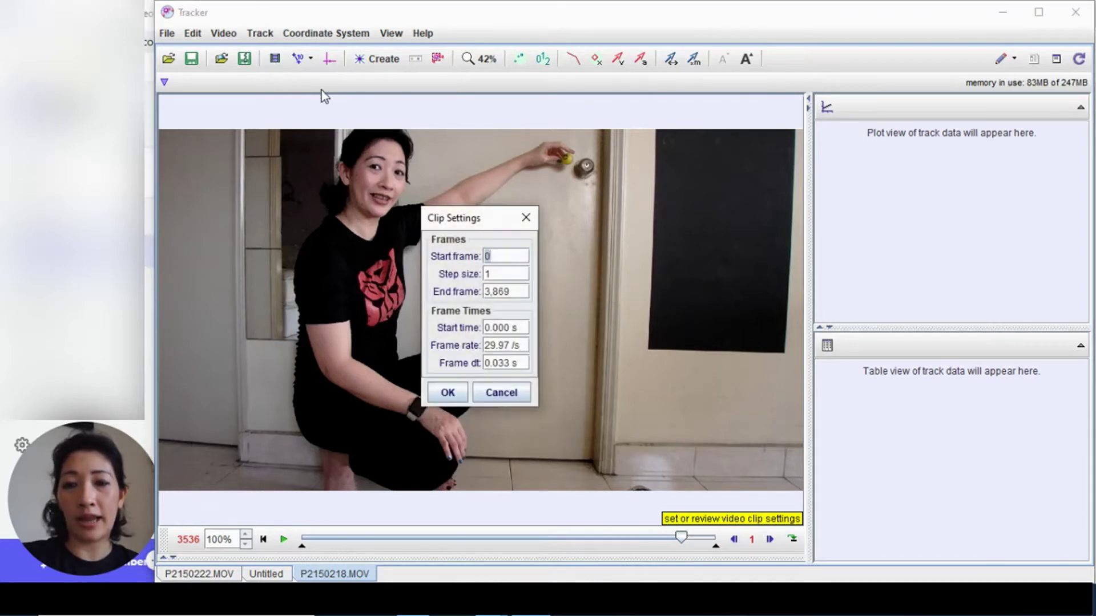
pyautogui.write('3536')
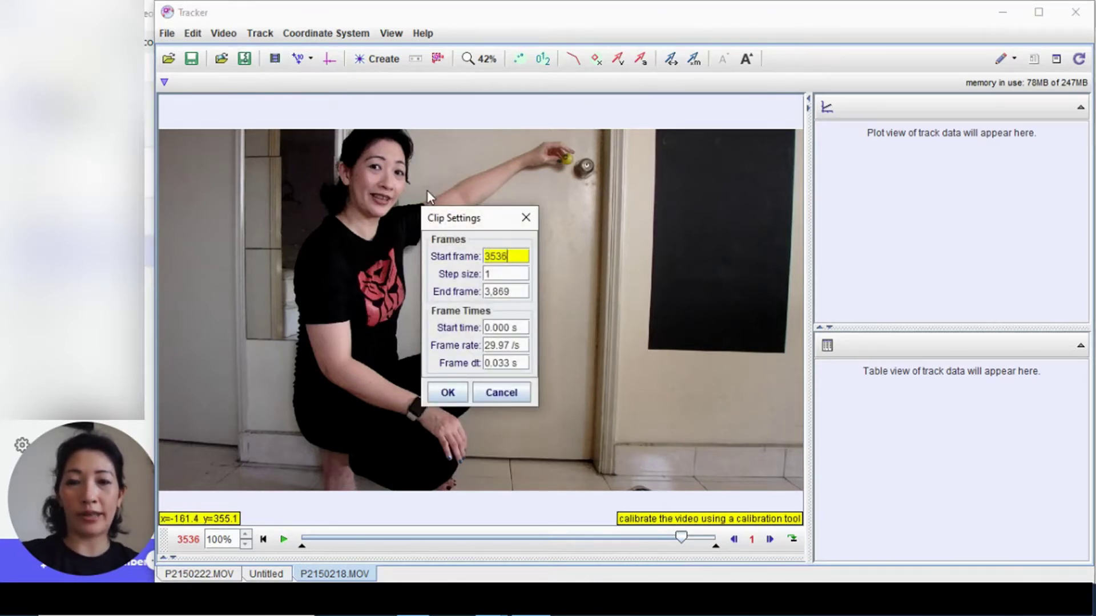
pyautogui.click(457, 394)
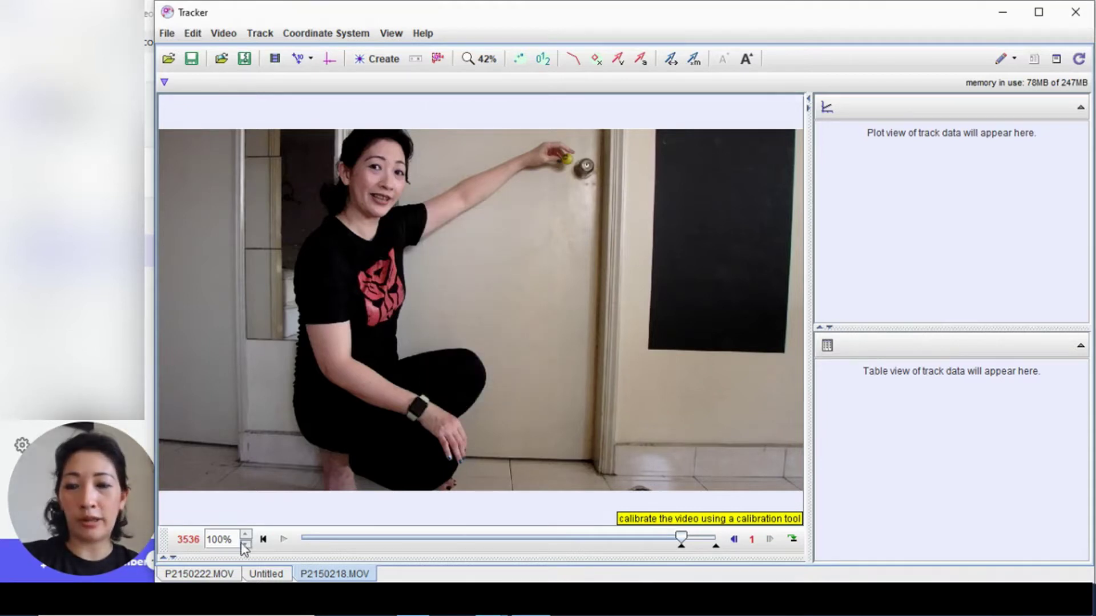
pyautogui.click(682, 540)
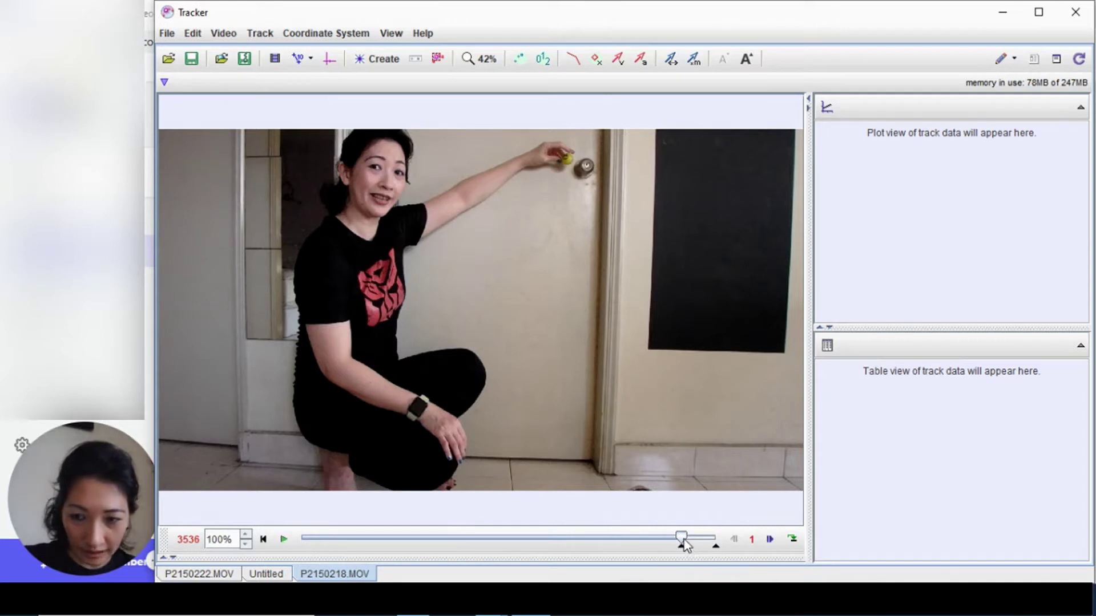
# - Play the trimmed clip twice from its first frame, pausing mid-fall
pyautogui.click(284, 539)
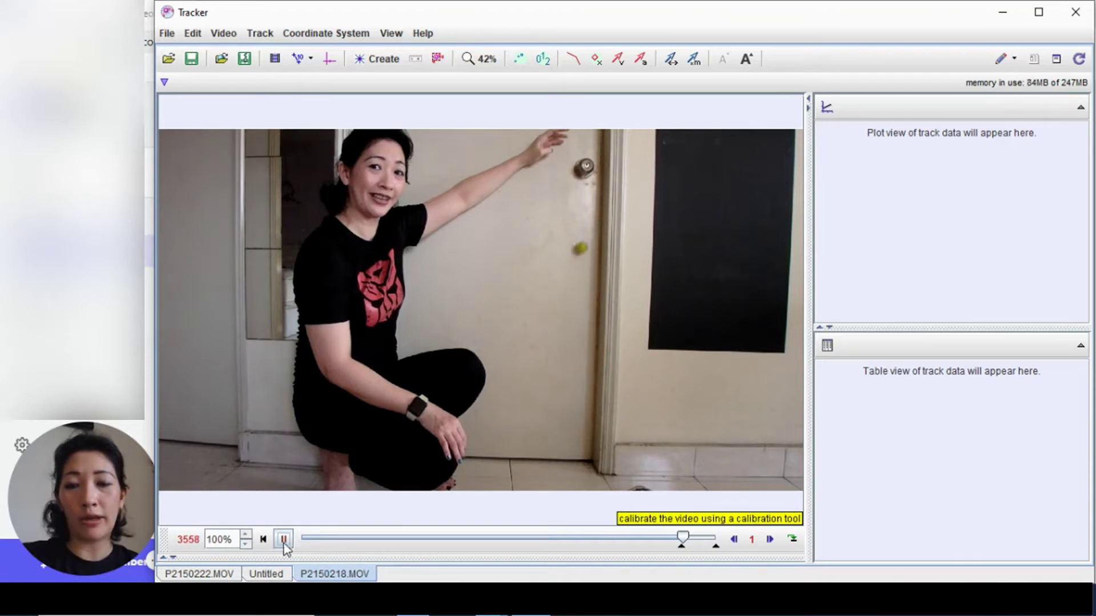
pyautogui.click(284, 540)
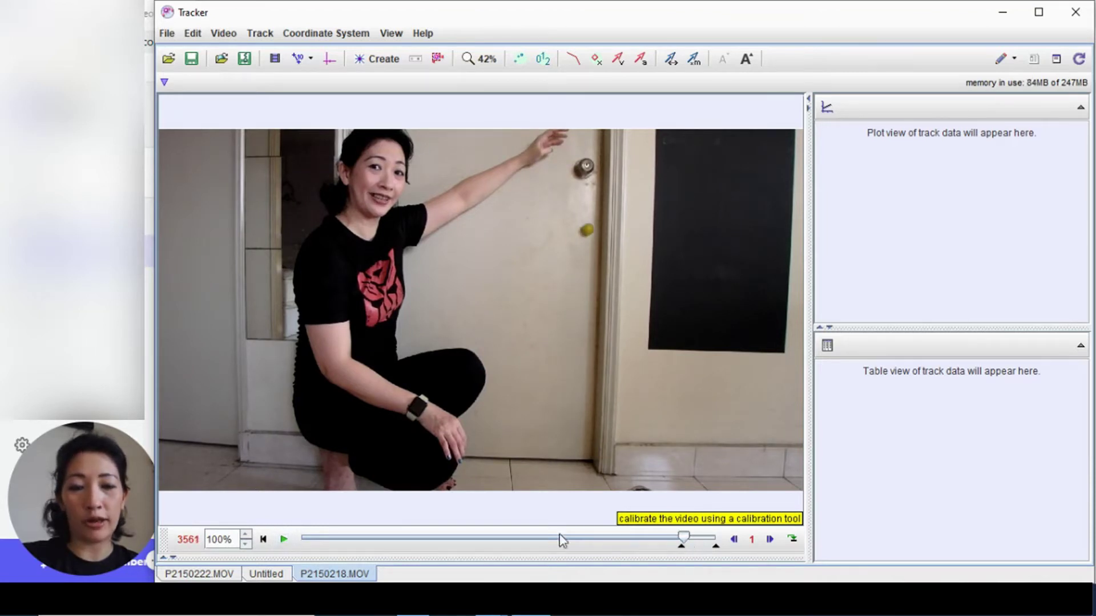
pyautogui.click(263, 540)
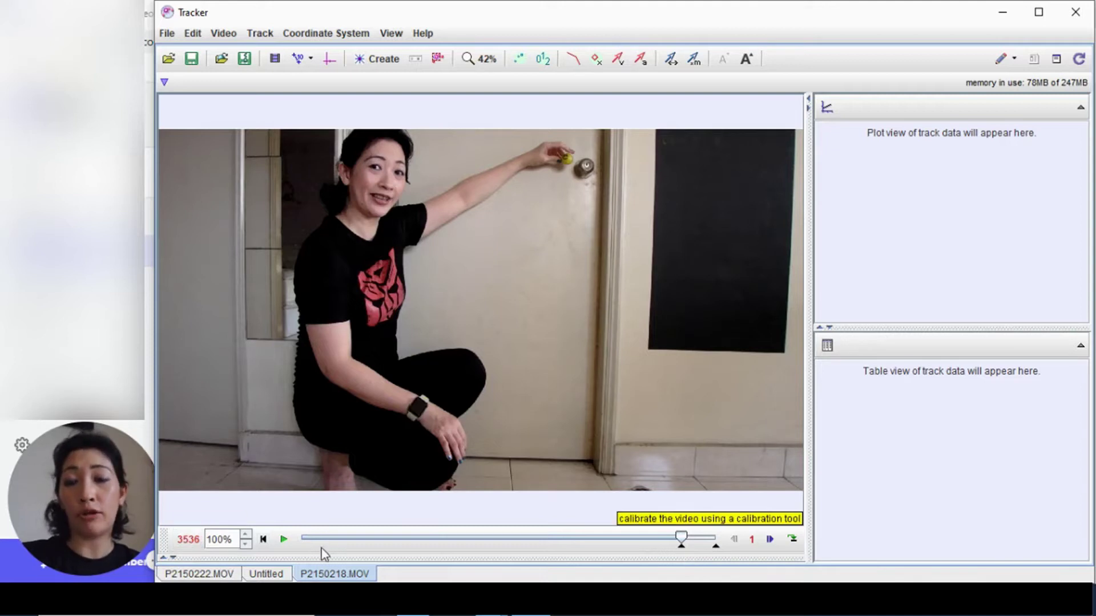
pyautogui.click(283, 540)
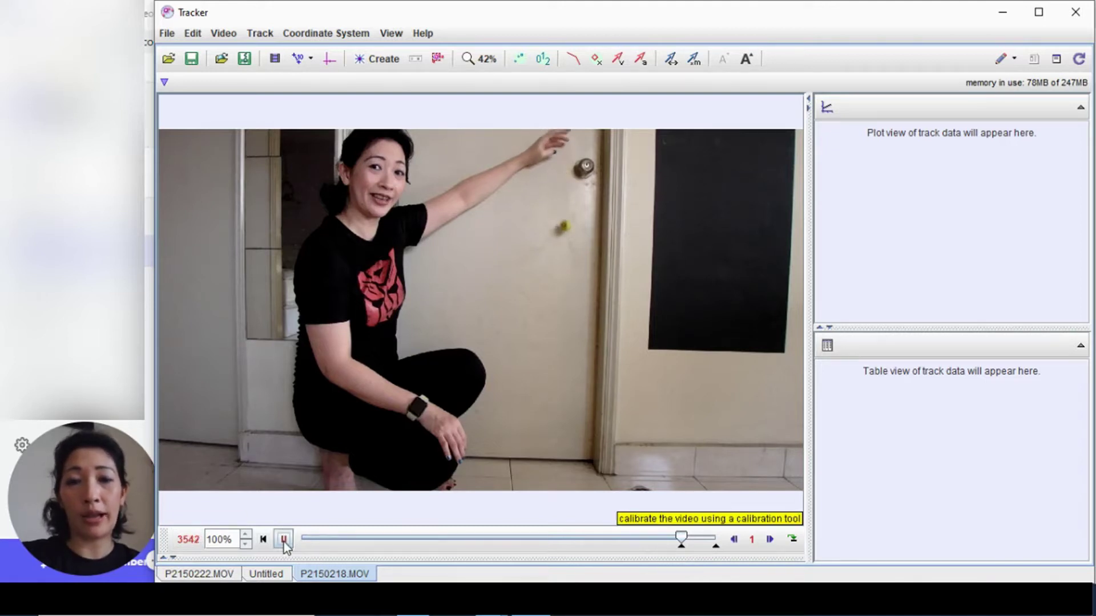
pyautogui.click(284, 541)
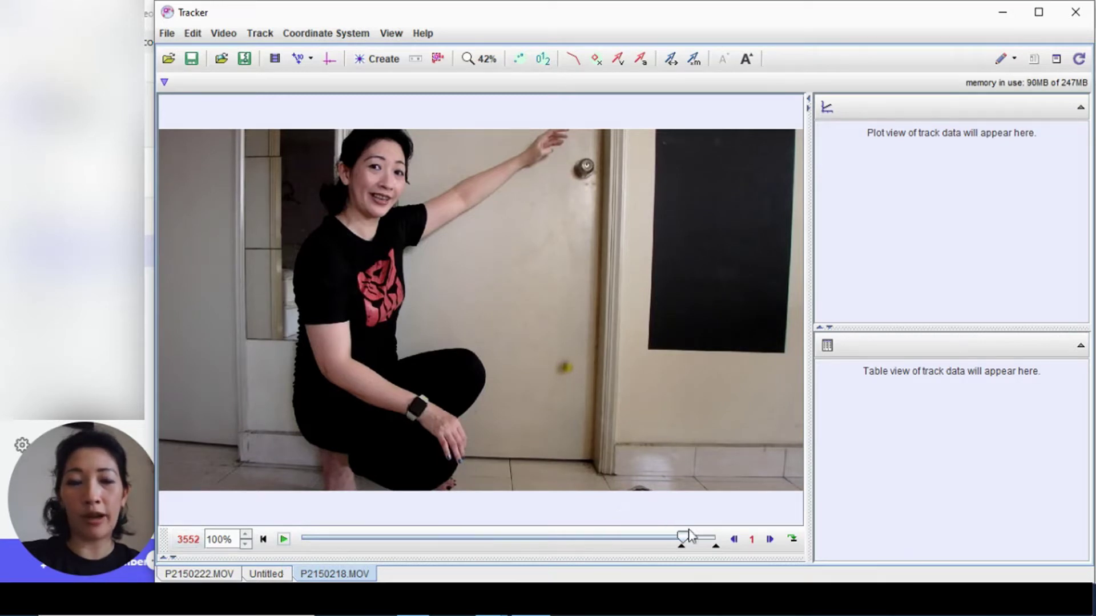
# - Step back and forward through the frames to frame 3550, the ball near the floor
pyautogui.click(733, 540)
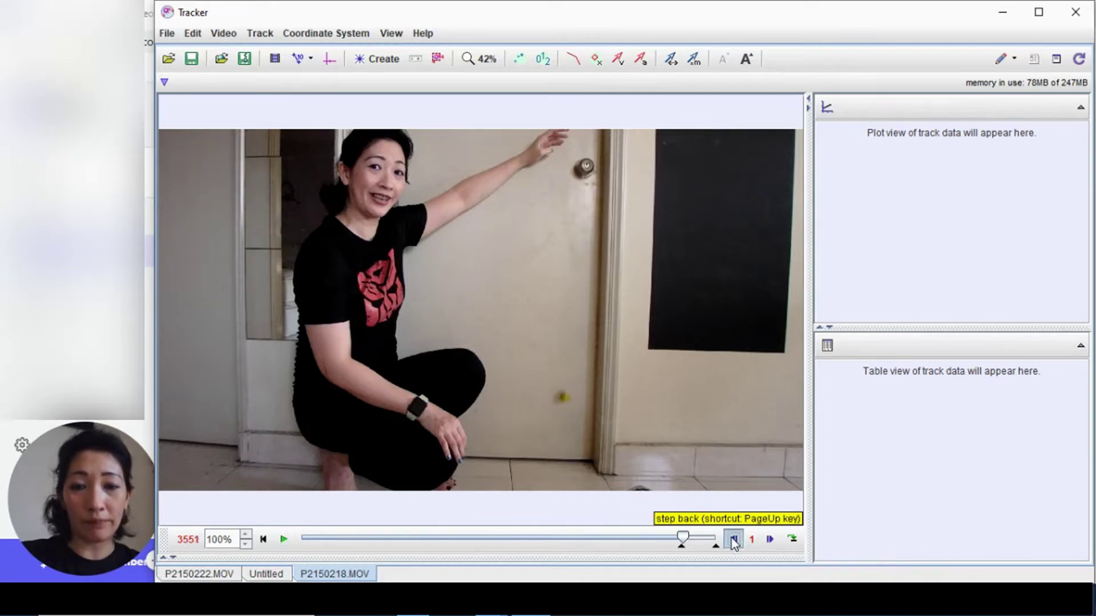
pyautogui.click(734, 539)
pyautogui.click(734, 540)
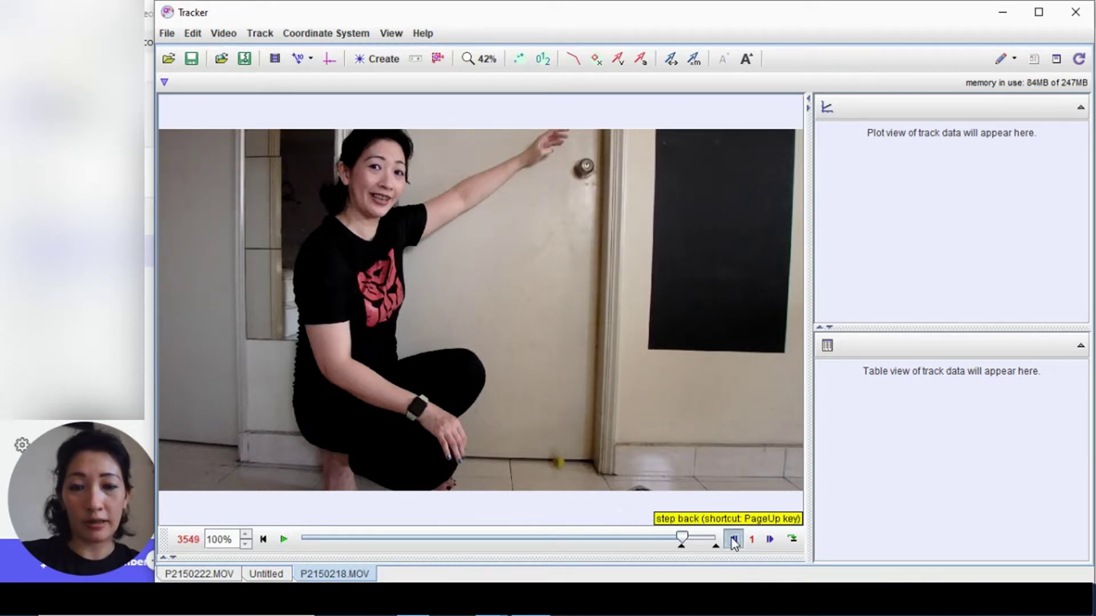
pyautogui.click(735, 540)
pyautogui.click(770, 540)
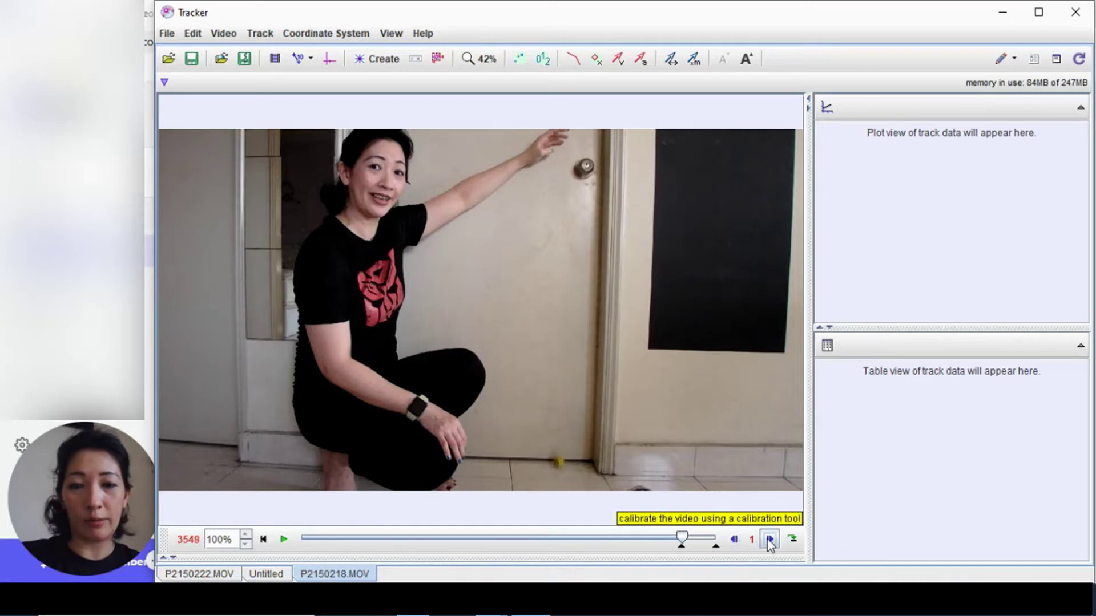
pyautogui.click(733, 540)
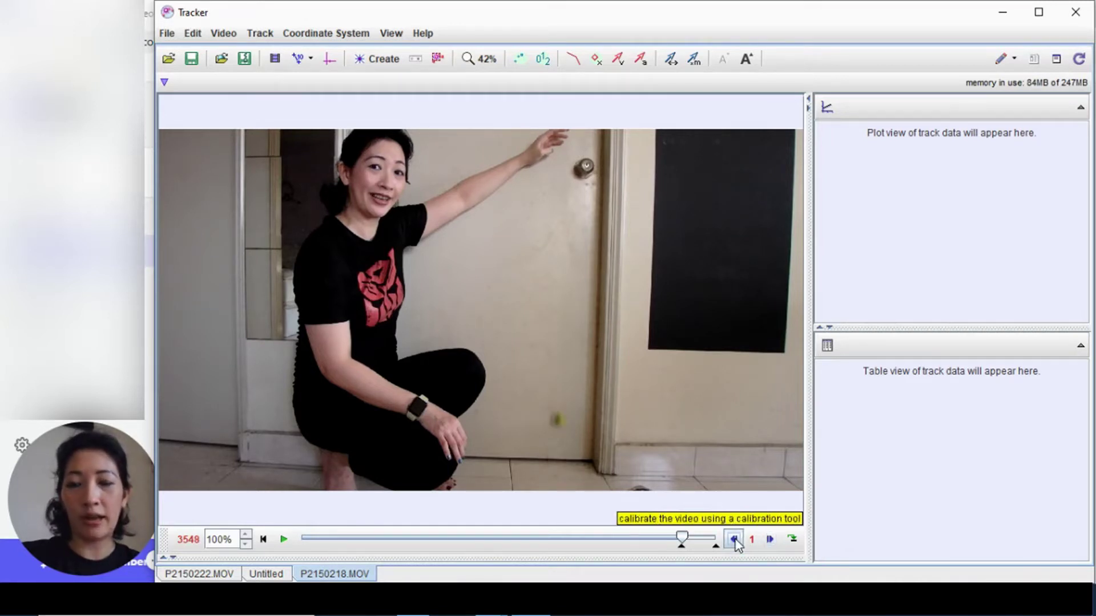
pyautogui.click(768, 541)
pyautogui.click(769, 541)
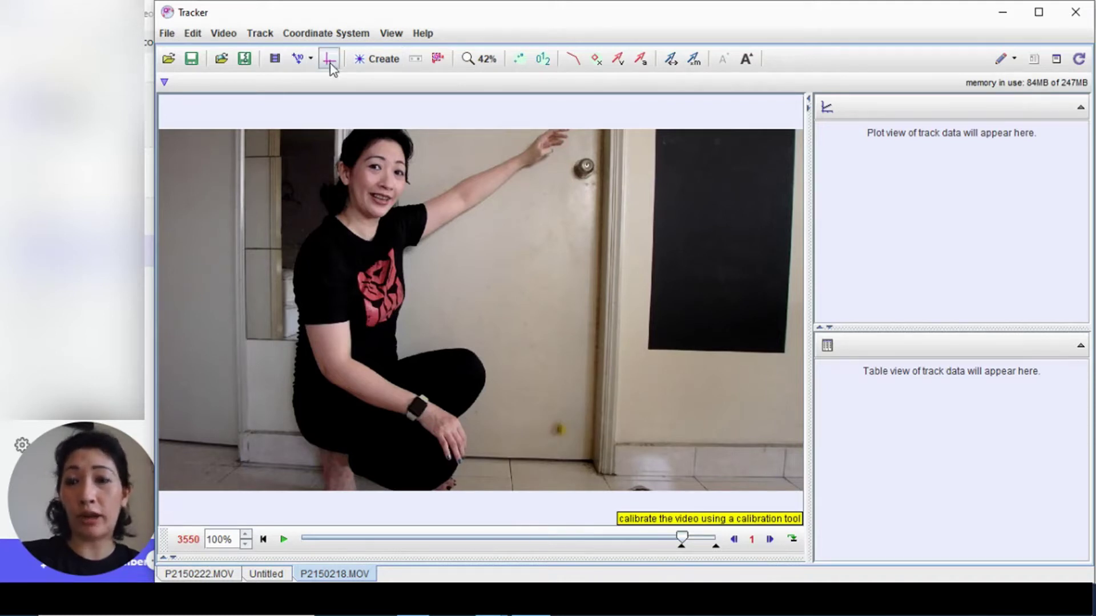
# - Change the clip's end frame to 3,550 in Clip Settings
pyautogui.click(274, 60)
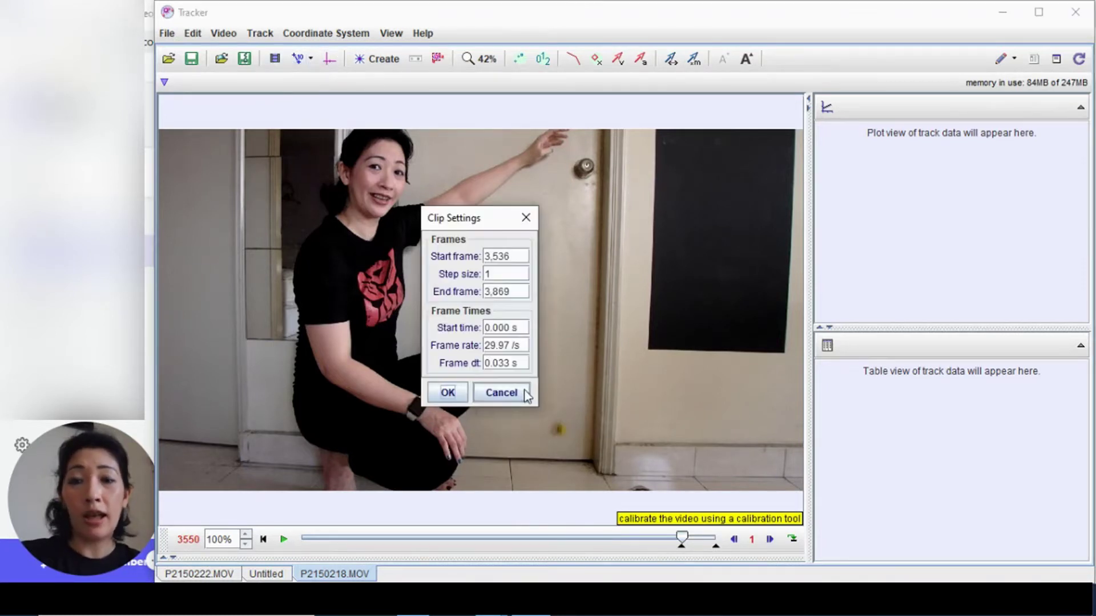
pyautogui.click(522, 298)
pyautogui.press('Home')
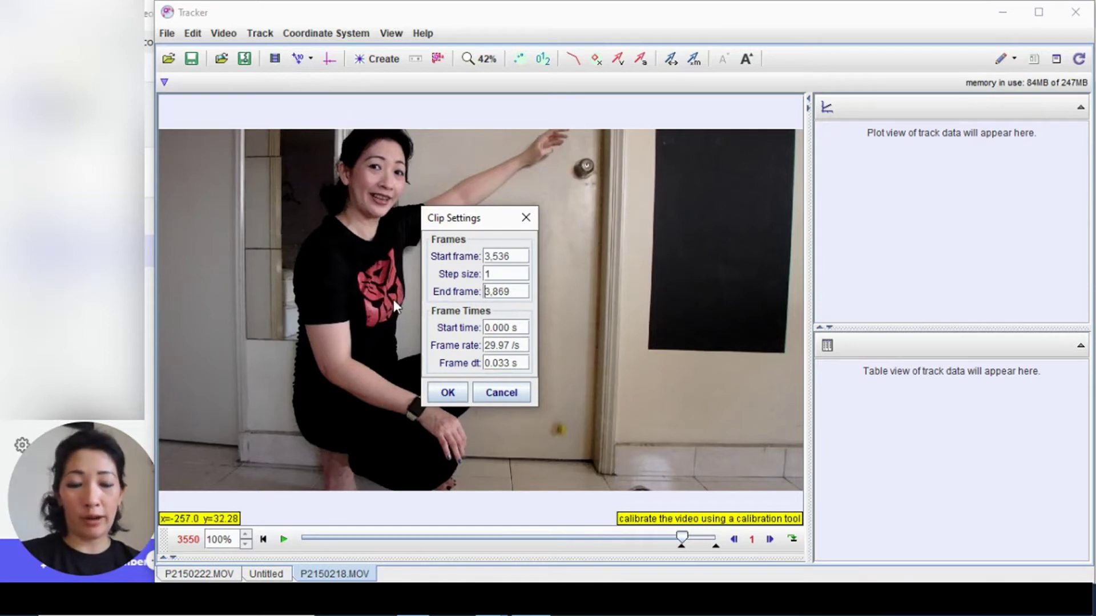
pyautogui.hotkey('shift', 'Right')
pyautogui.hotkey('shift', 'Right')
pyautogui.hotkey('shift', 'Right')
pyautogui.hotkey('shift', 'Right')
pyautogui.hotkey('shift', 'Right')
pyautogui.write('3,5')
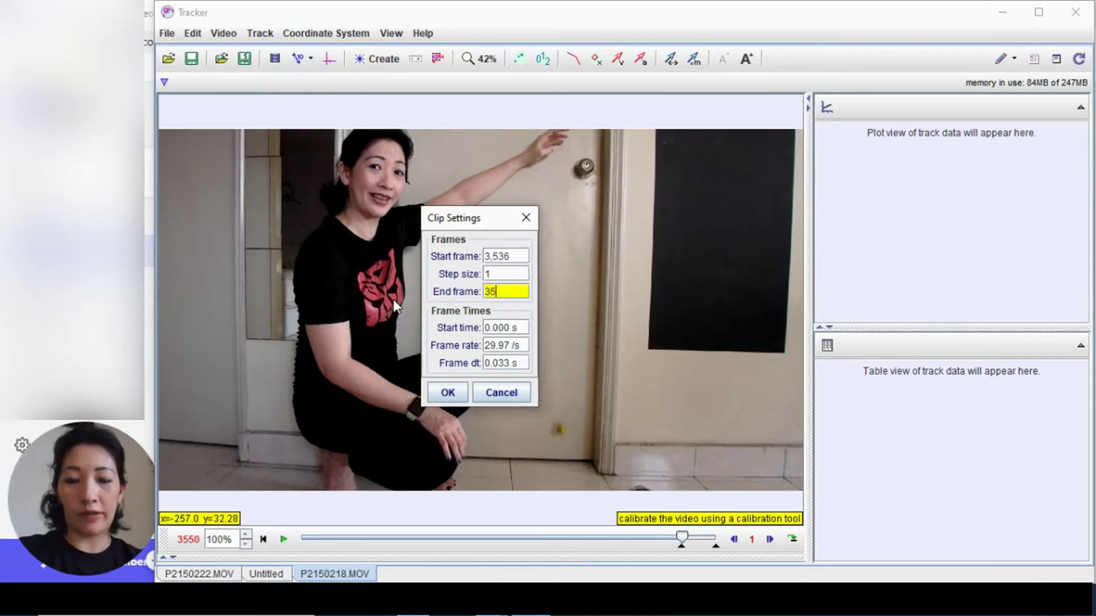
pyautogui.write('50')
pyautogui.press('Return')
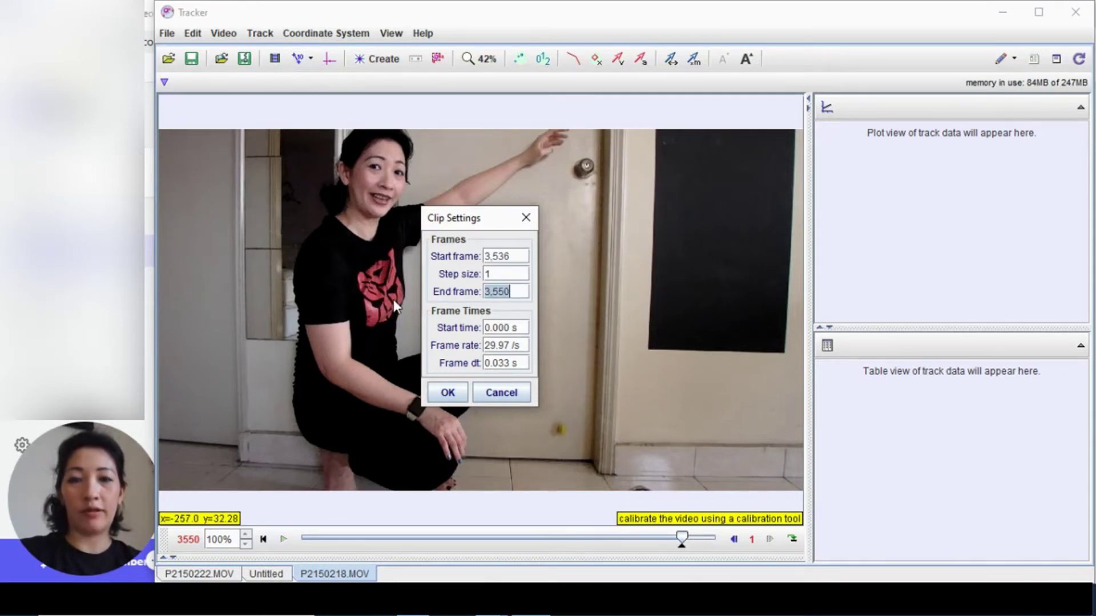
pyautogui.click(447, 393)
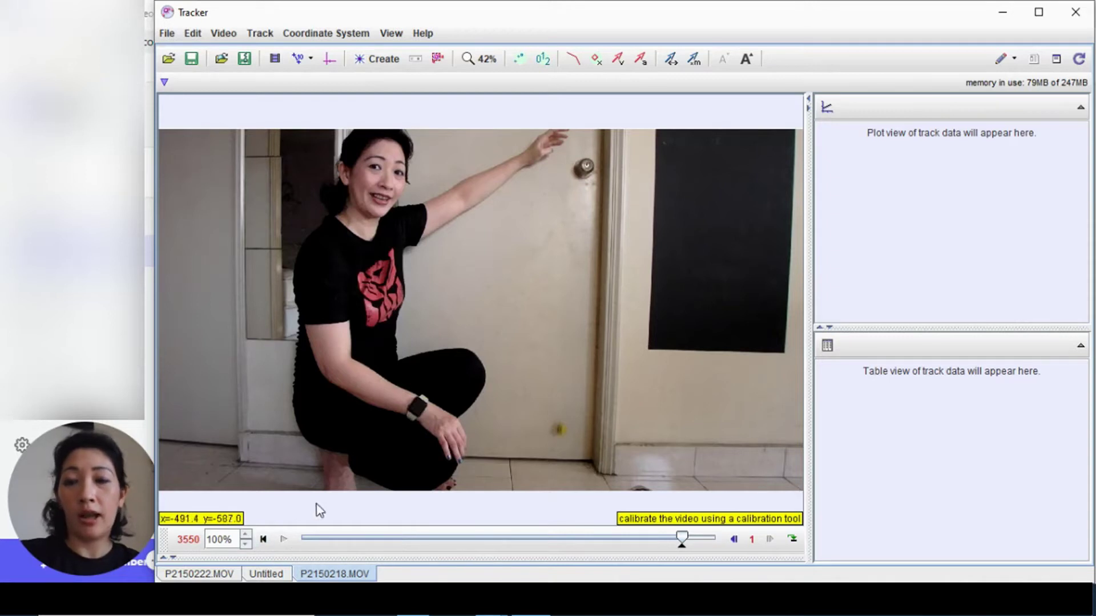
# - Create a calibration stick and mark its first end on the ball at the first frame
pyautogui.click(265, 545)
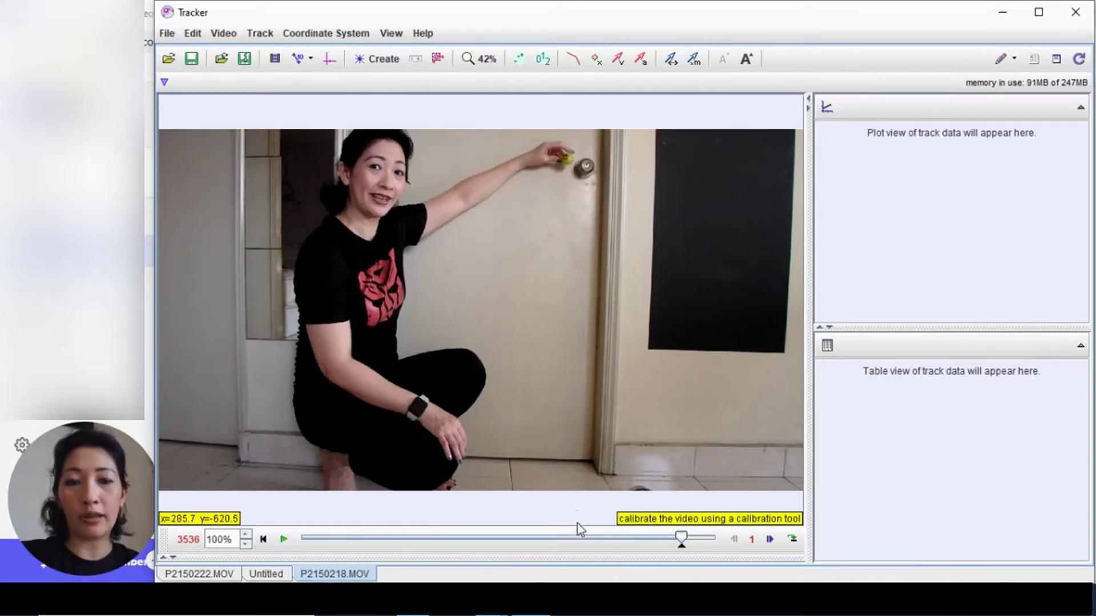
pyautogui.click(311, 59)
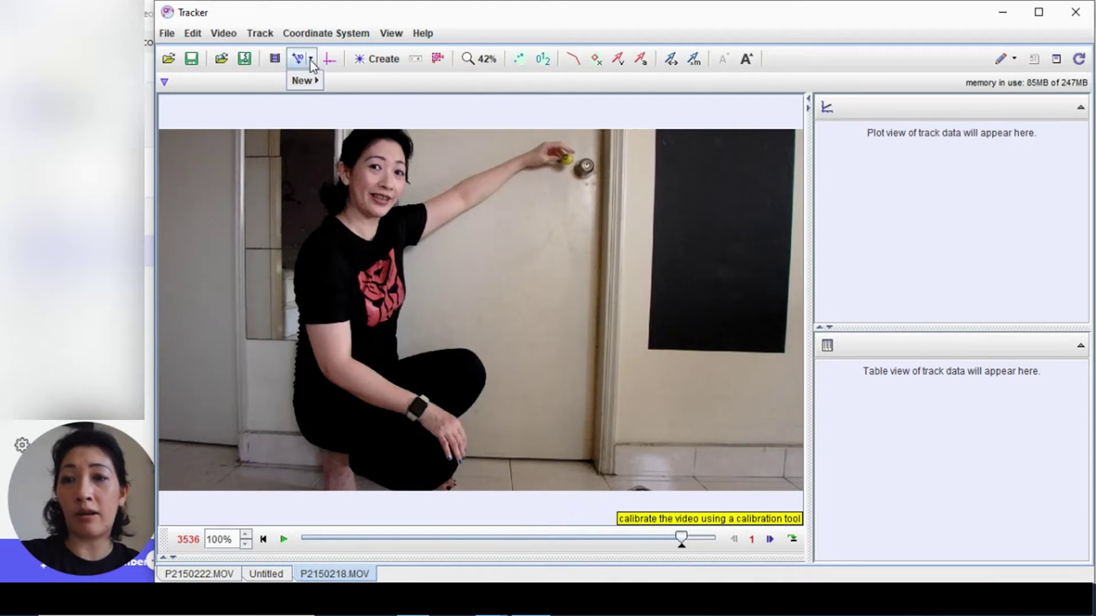
pyautogui.moveTo(306, 80)
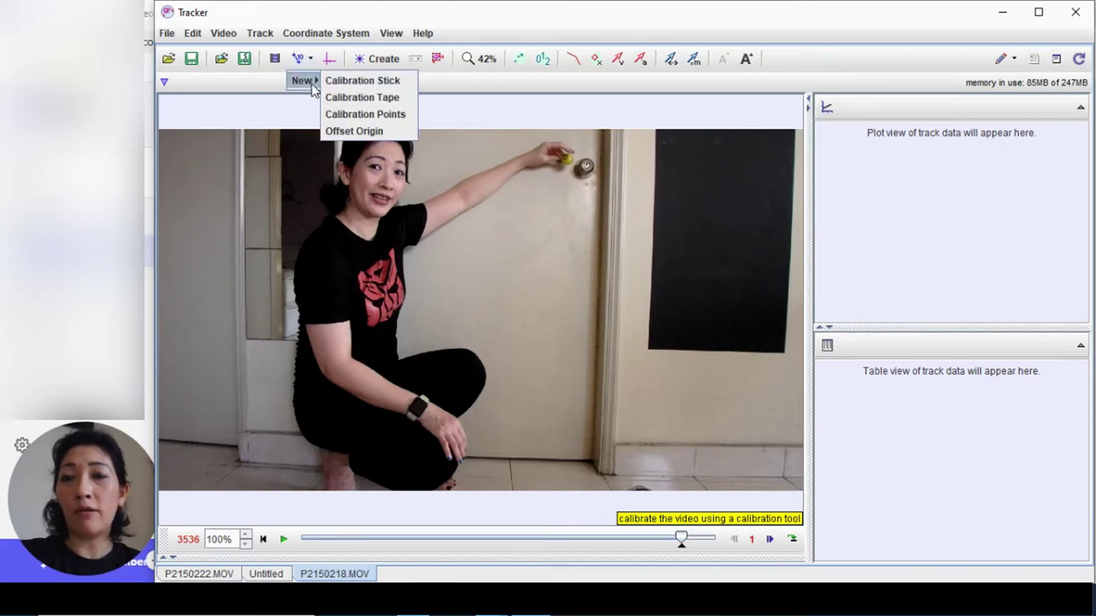
pyautogui.click(347, 84)
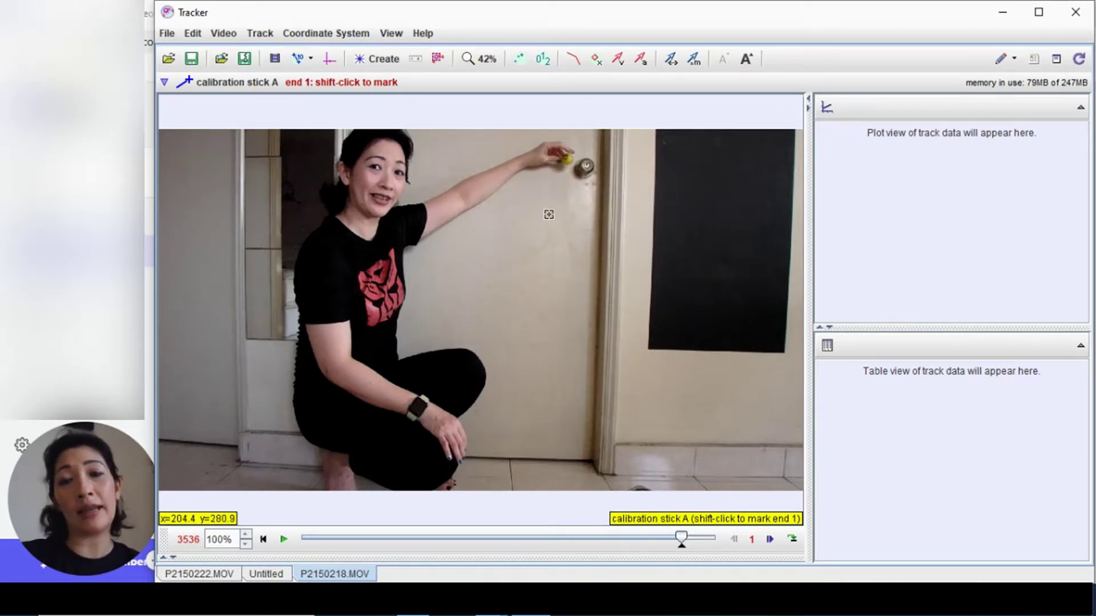
pyautogui.keyDown('shift'); pyautogui.click(565, 168); pyautogui.keyUp('shift')
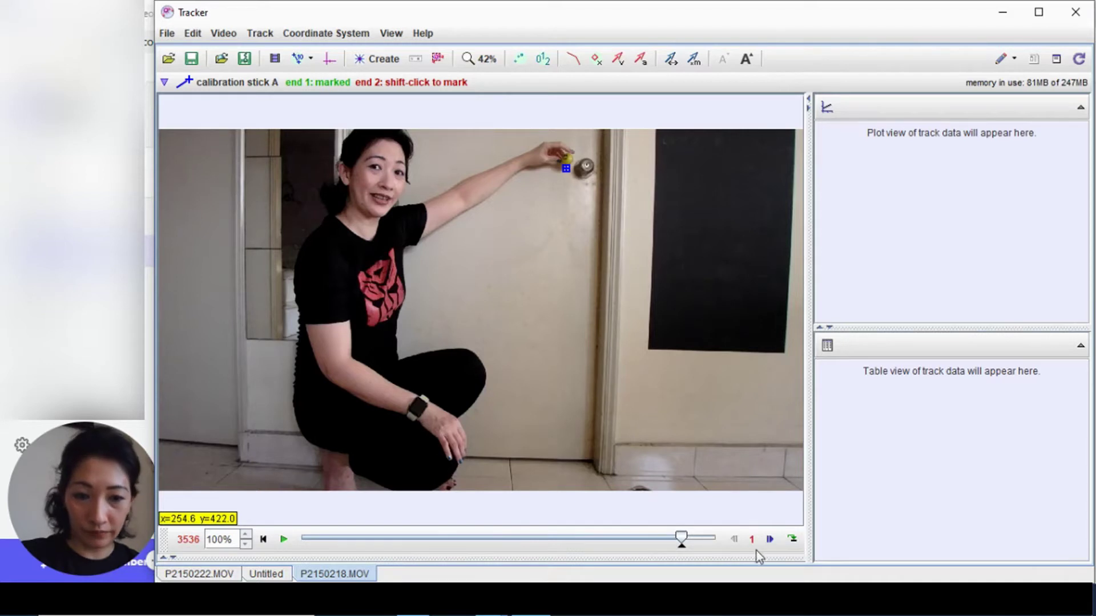
# - Mark the stick's second end at the landed ball in frame 3549 and set its length to 1 m
pyautogui.click(770, 541)
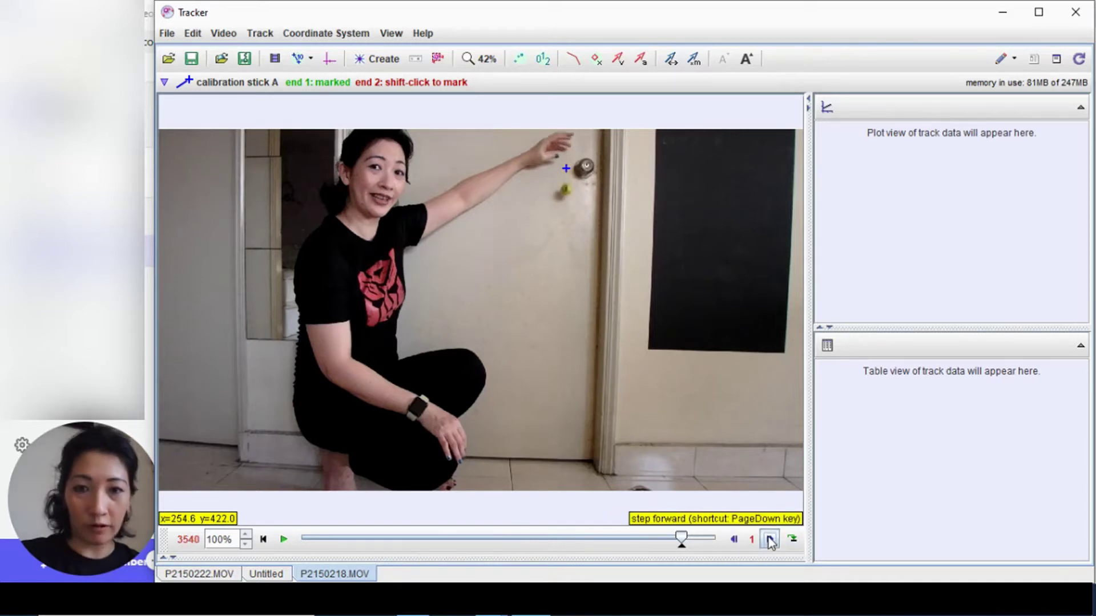
pyautogui.click(770, 540)
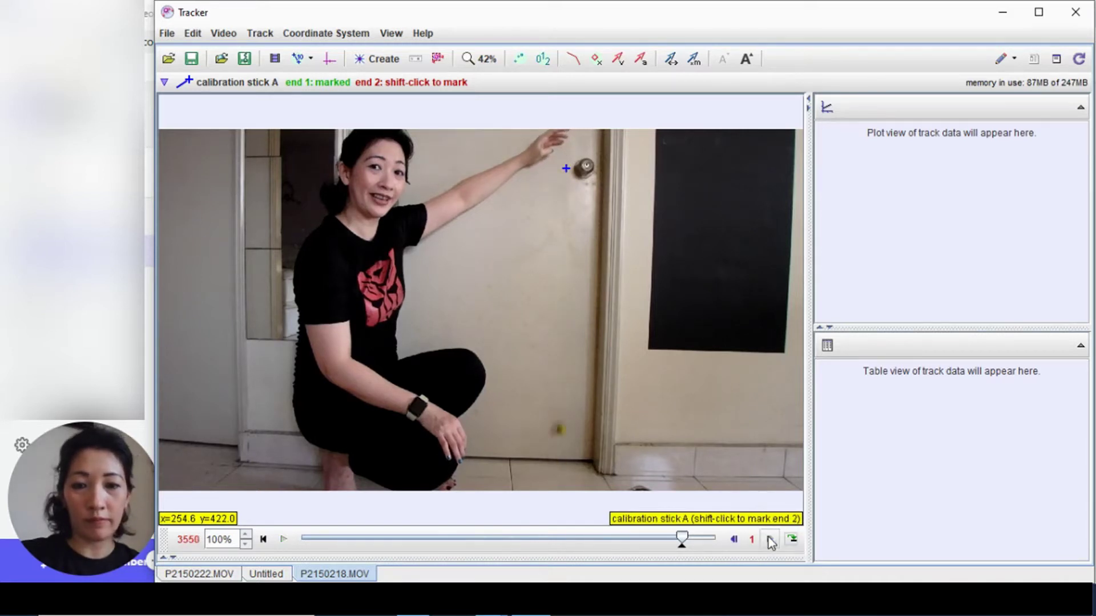
pyautogui.click(734, 540)
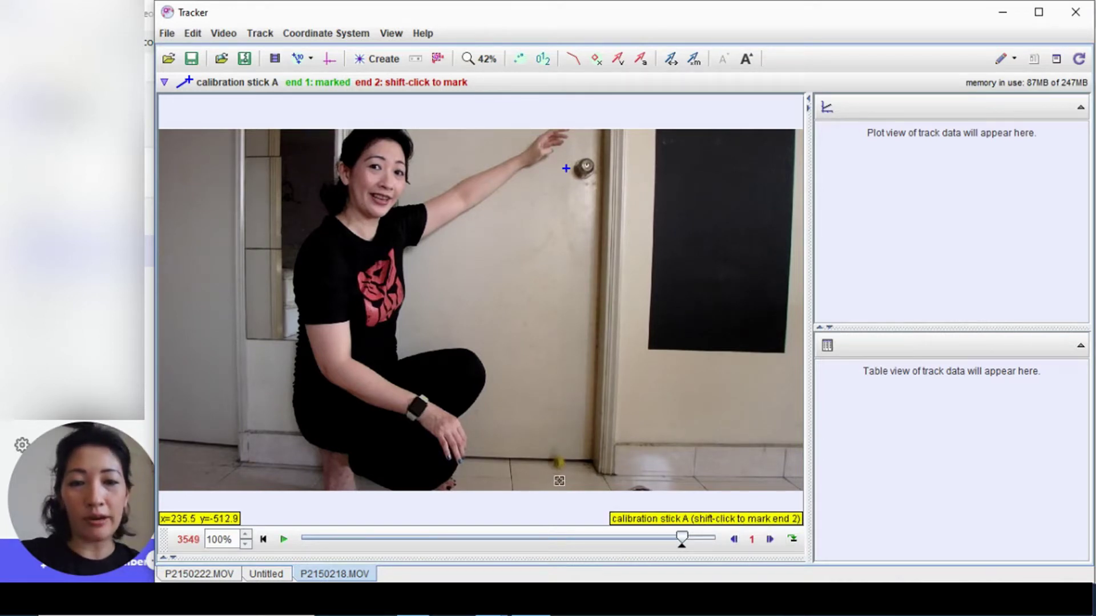
pyautogui.keyDown('shift'); pyautogui.click(560, 481); pyautogui.keyUp('shift')
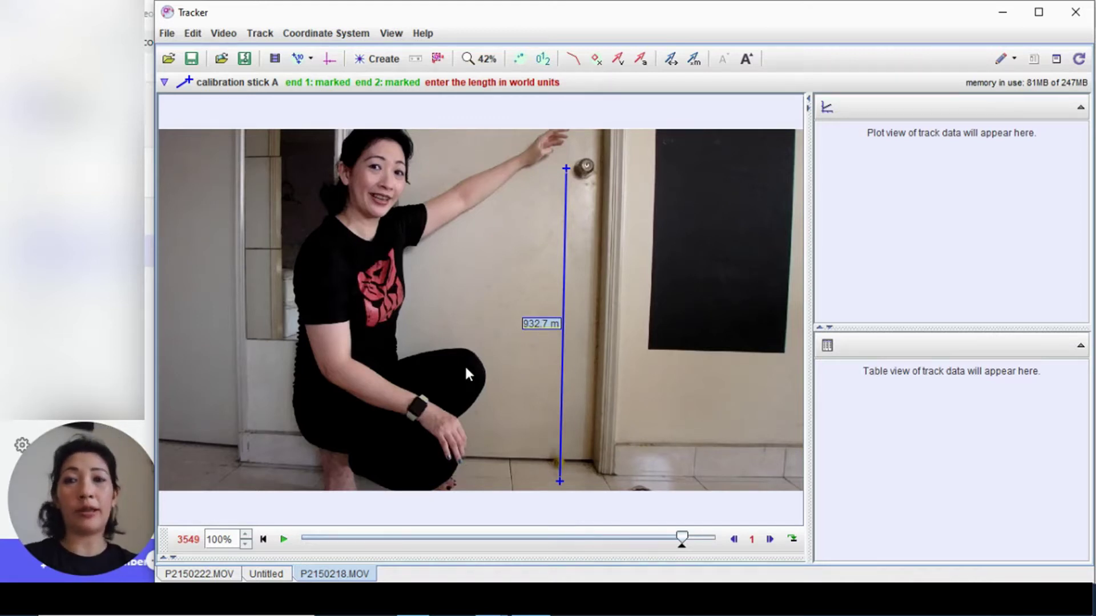
pyautogui.press('BackSpace')
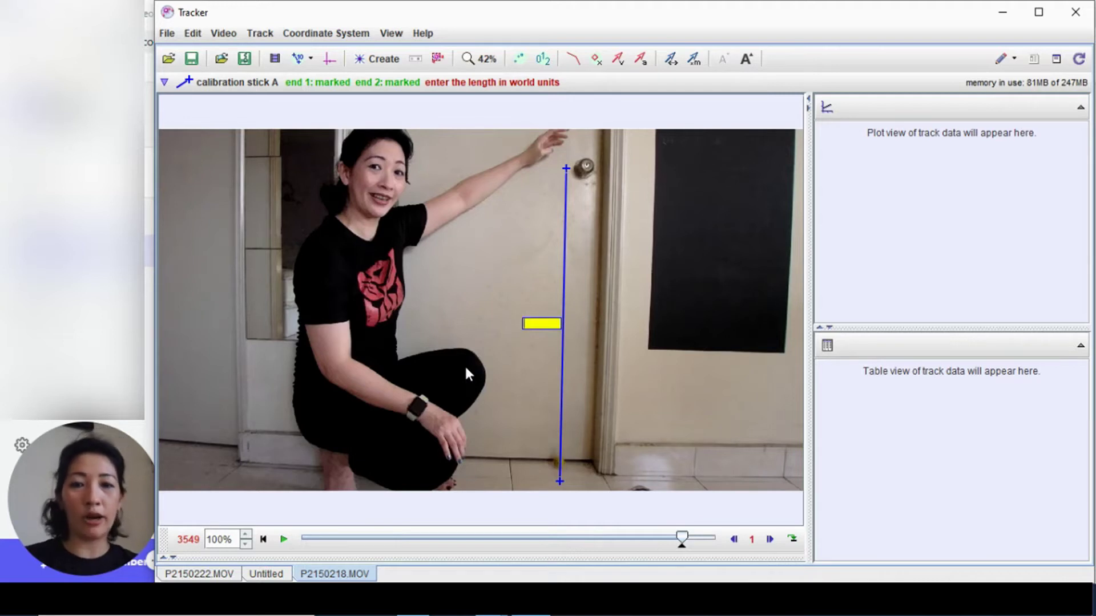
pyautogui.write('1M')
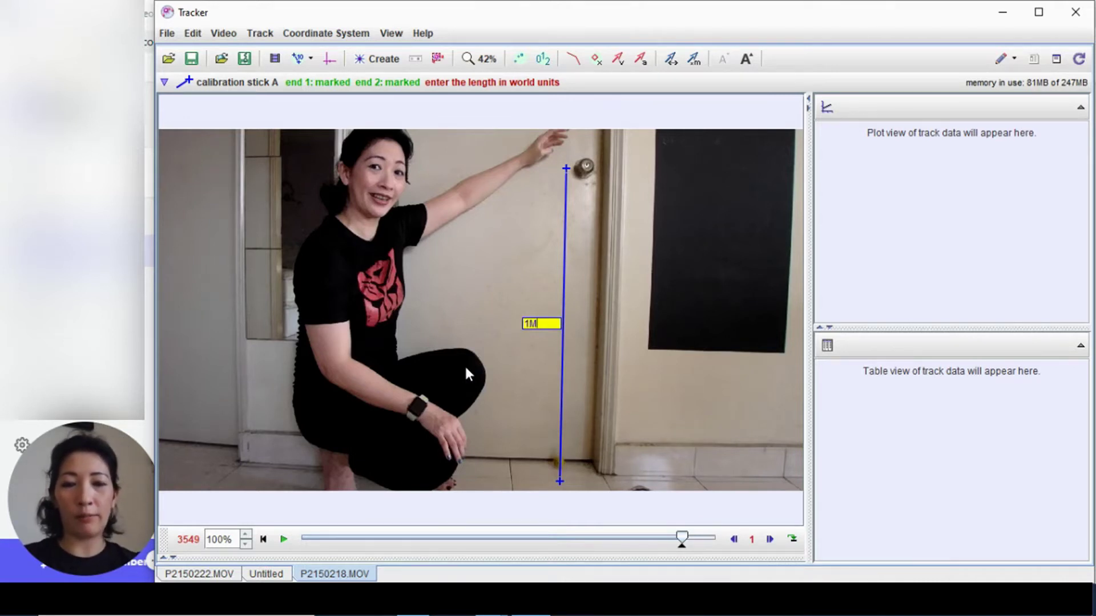
pyautogui.press('Return')
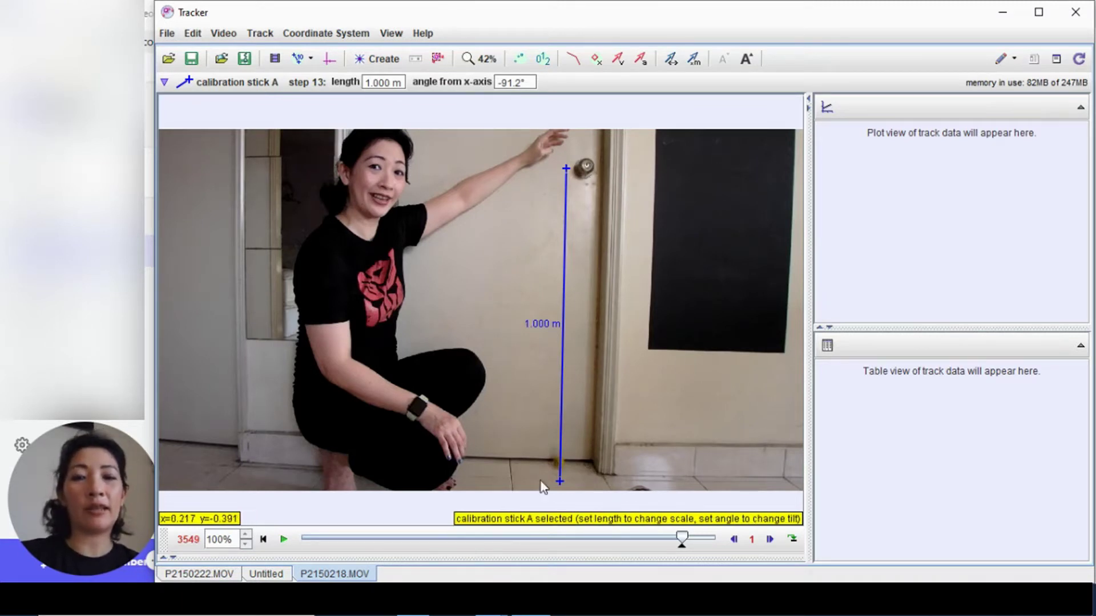
# - Place the axes origin at the stick's bottom end, tilt the x-axis -1.1° along the floor, and hide the axes
pyautogui.click(326, 60)
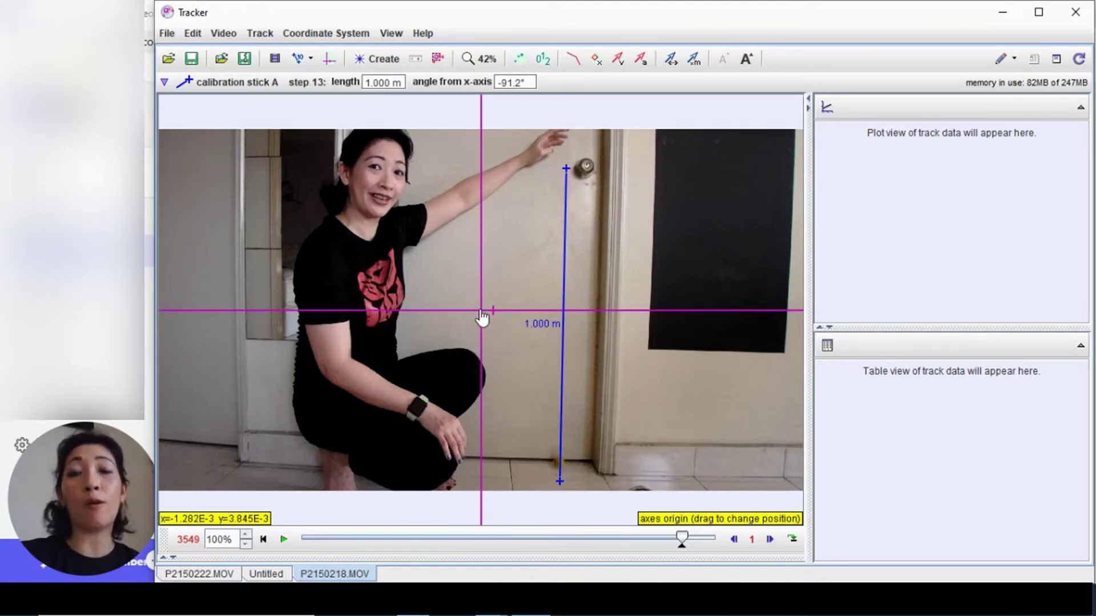
pyautogui.moveTo(481, 312); pyautogui.dragTo(559, 404)
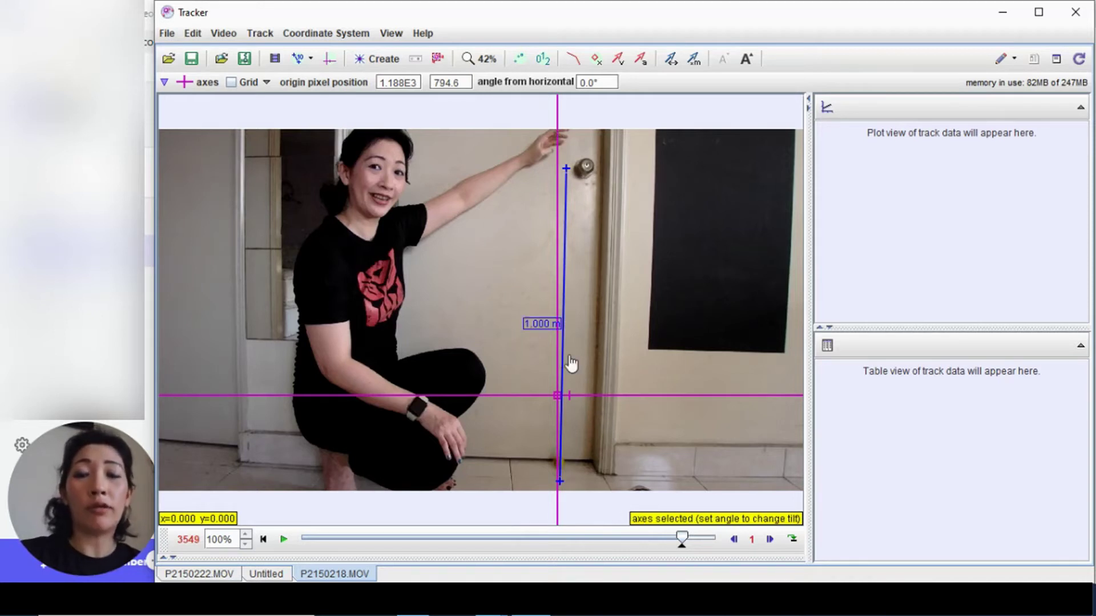
pyautogui.moveTo(559, 399); pyautogui.dragTo(562, 489)
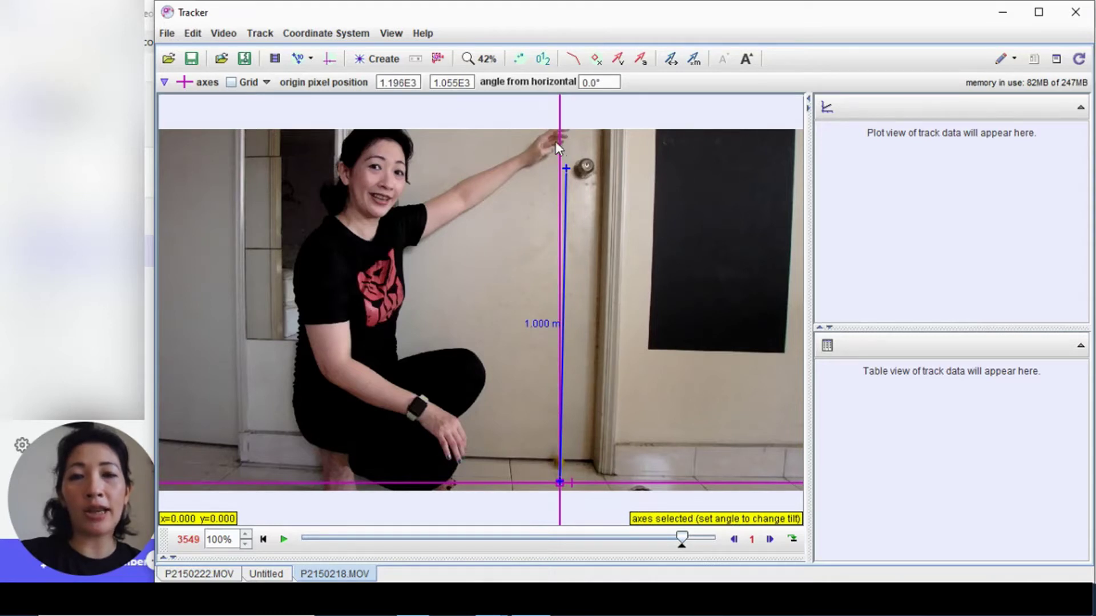
pyautogui.click(721, 484)
pyautogui.moveTo(722, 486); pyautogui.dragTo(721, 488)
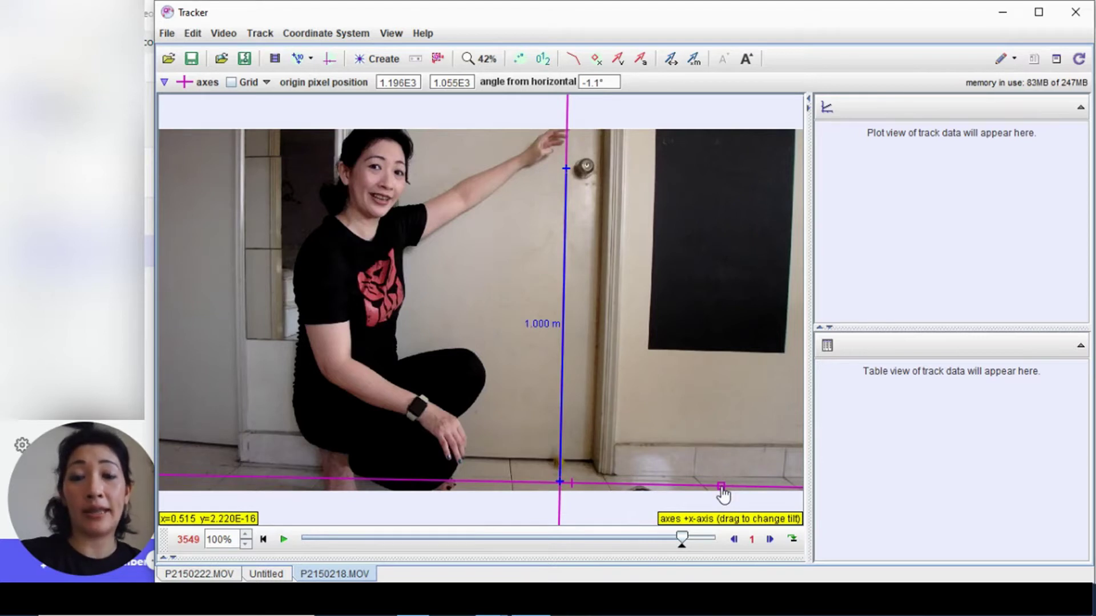
pyautogui.moveTo(722, 489)
pyautogui.mouseDown()
pyautogui.moveTo(724, 478)
pyautogui.moveTo(722, 500)
pyautogui.moveTo(725, 478)
pyautogui.moveTo(728, 495)
pyautogui.mouseUp()
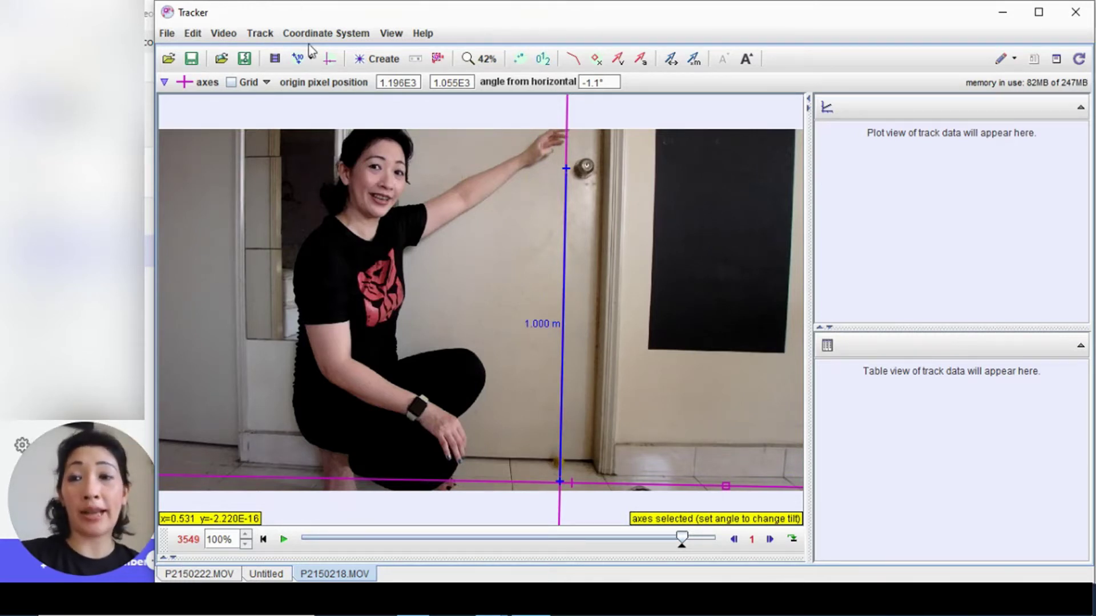
pyautogui.click(328, 59)
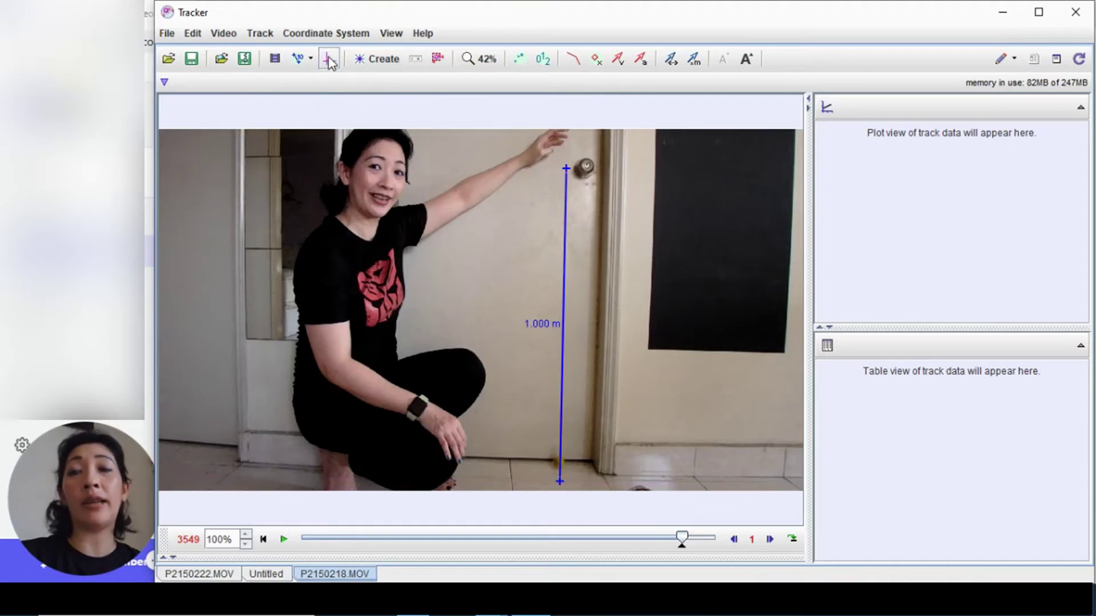
# - Hide the axes and calibration stick at the first frame and bring up the Create track-type list
pyautogui.click(329, 60)
pyautogui.click(330, 60)
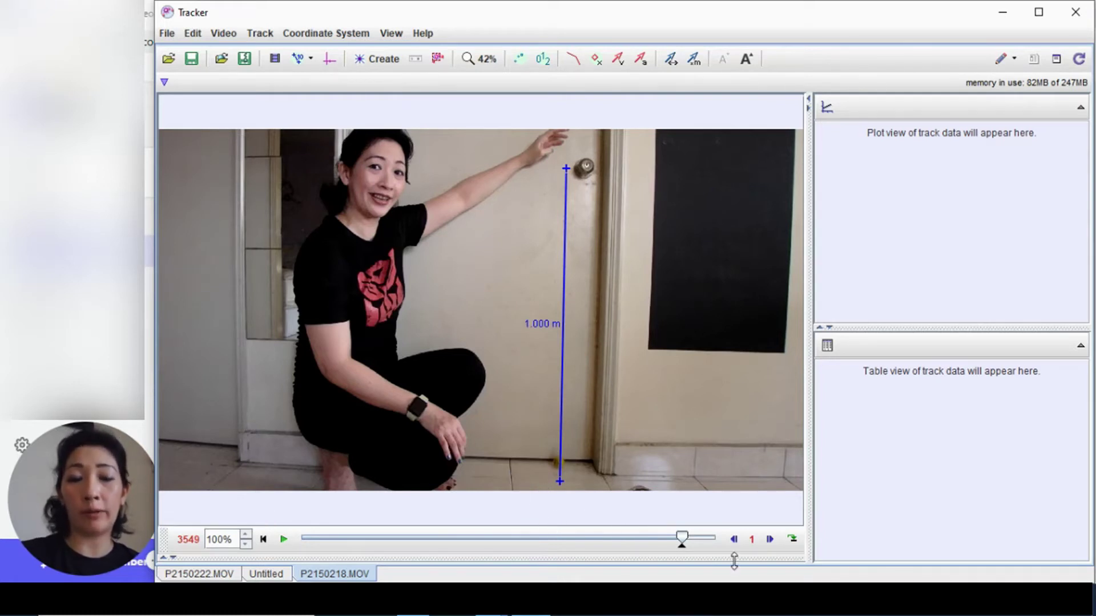
pyautogui.click(263, 540)
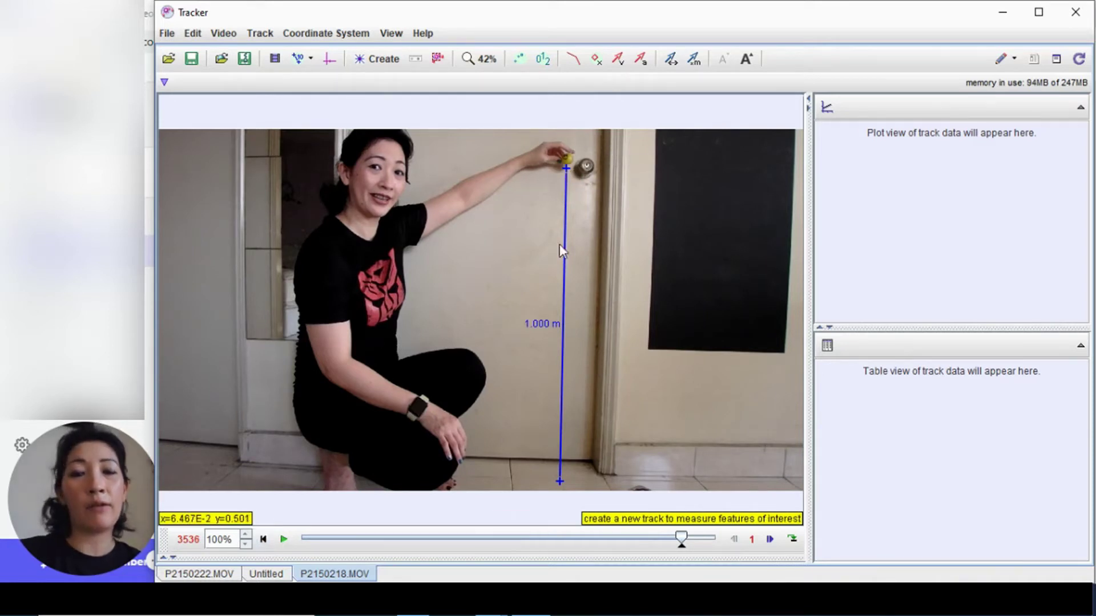
pyautogui.click(298, 59)
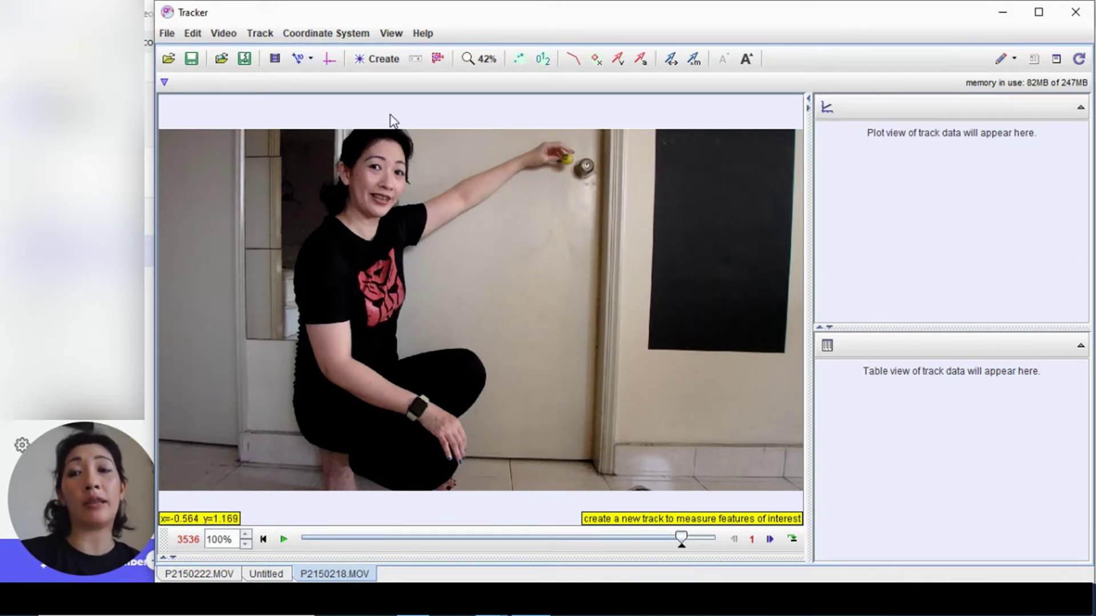
pyautogui.click(298, 60)
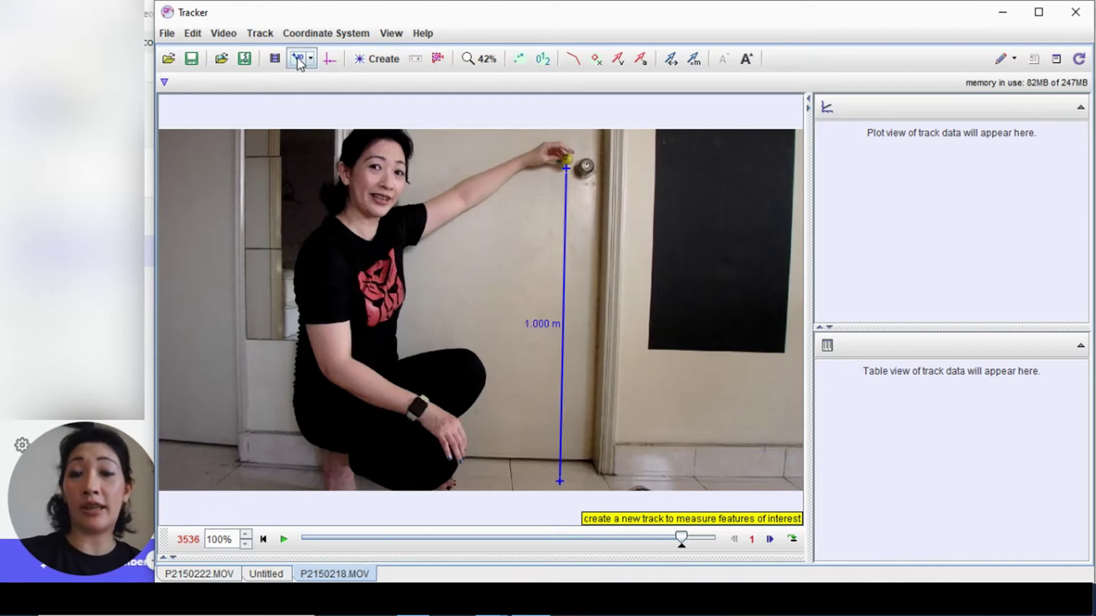
pyautogui.click(298, 60)
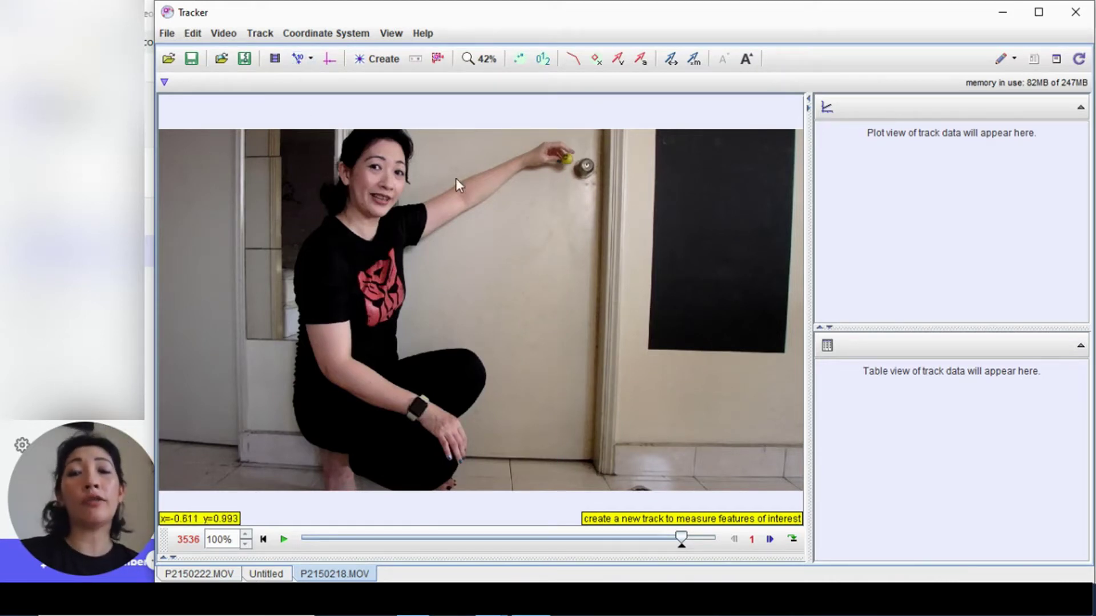
pyautogui.click(382, 62)
# - Create the point-mass track mass A and enter marking mode
pyautogui.click(391, 79)
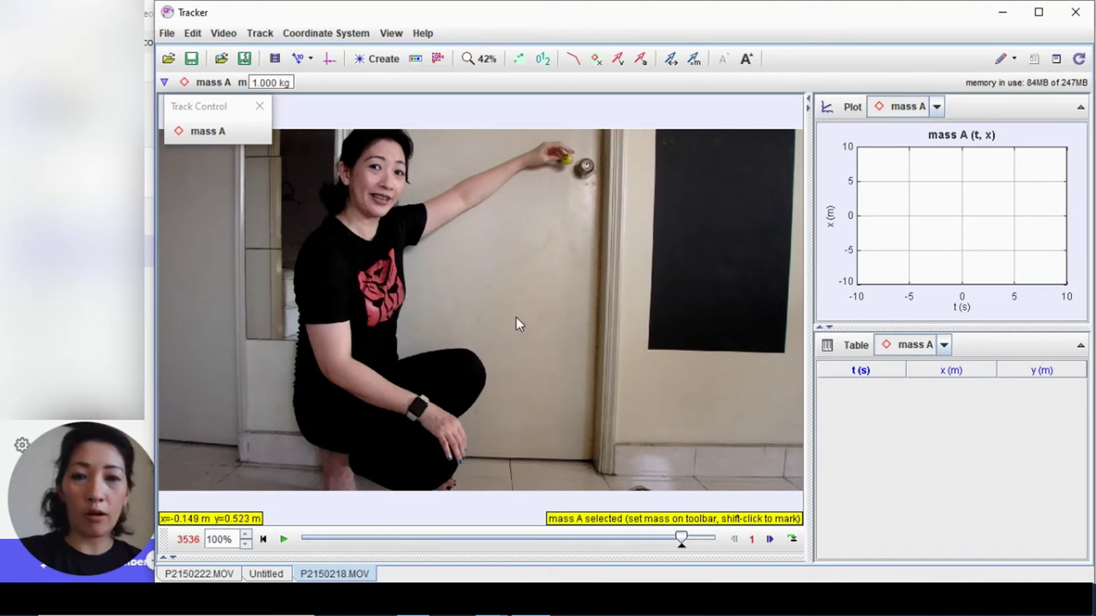
pyautogui.press('shift')
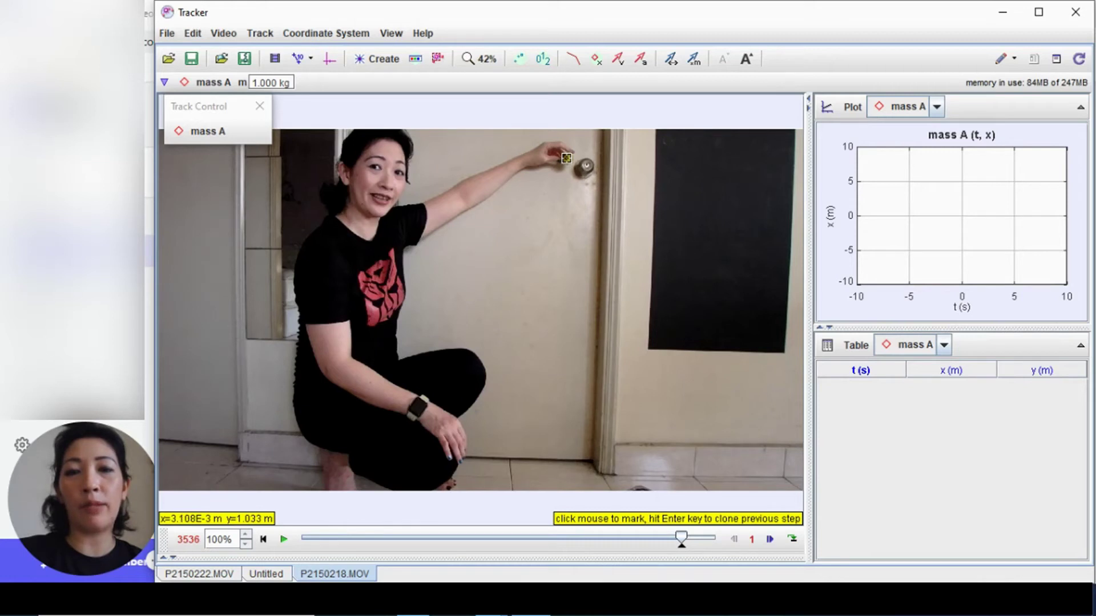
# - Mark the ball's positions for mass A from t = 0.000 to 0.100 s
pyautogui.keyDown('shift'); pyautogui.click(567, 158); pyautogui.keyUp('shift')
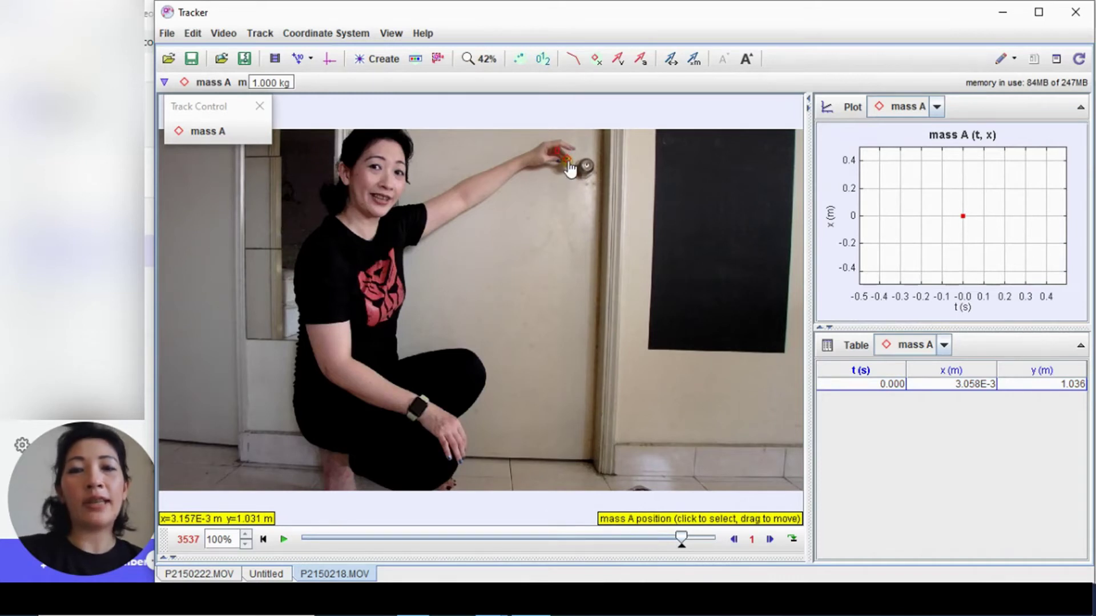
pyautogui.click(568, 168)
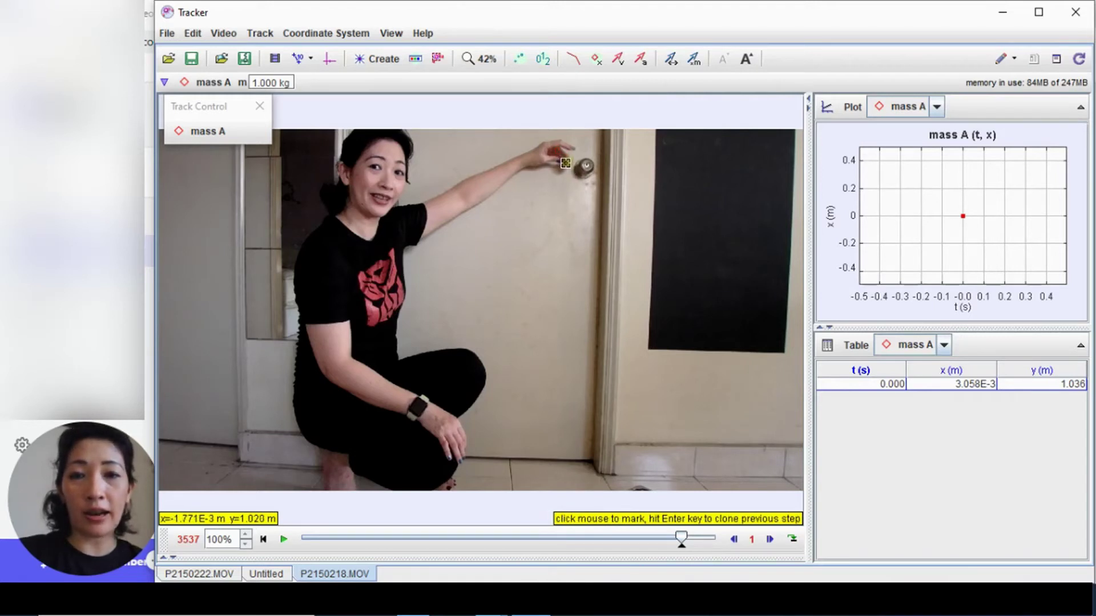
pyautogui.keyDown('shift'); pyautogui.click(565, 163); pyautogui.keyUp('shift')
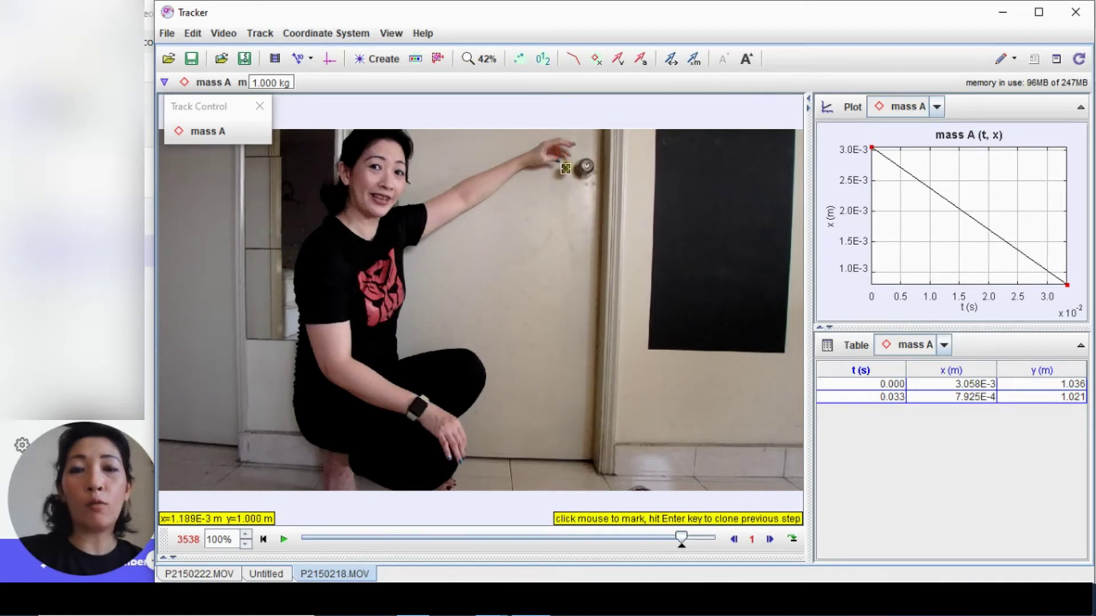
pyautogui.keyDown('shift'); pyautogui.click(565, 169); pyautogui.keyUp('shift')
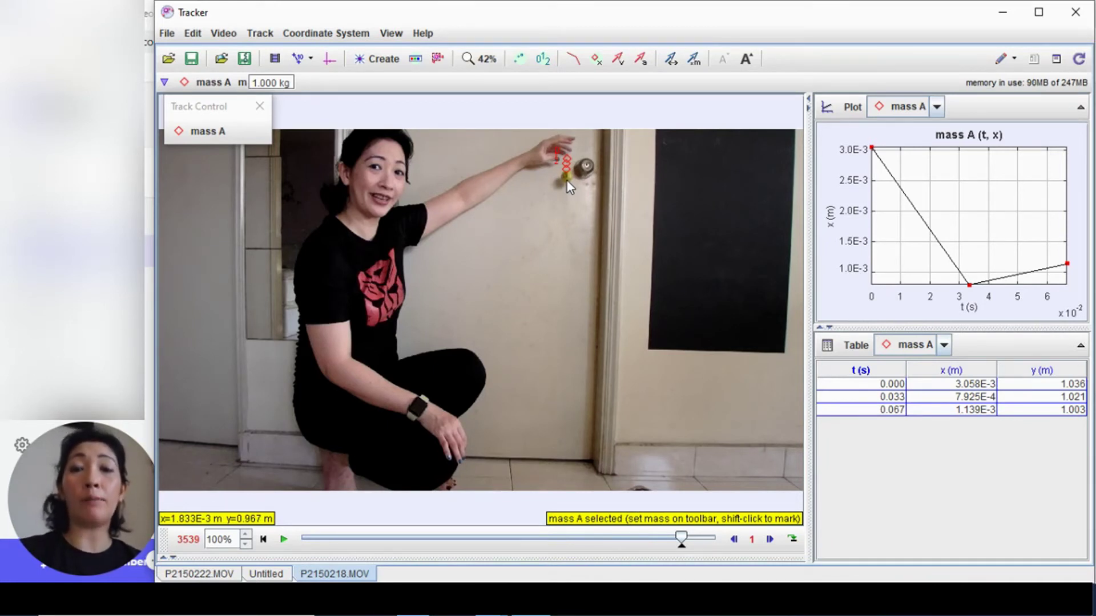
pyautogui.press('shift')
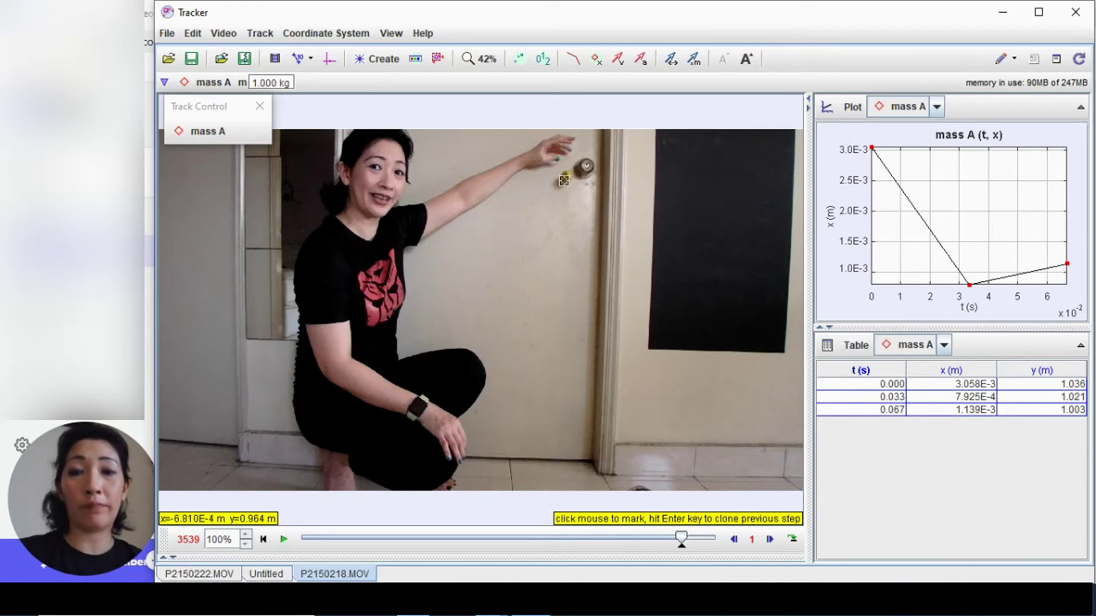
pyautogui.keyDown('shift'); pyautogui.click(565, 176); pyautogui.keyUp('shift')
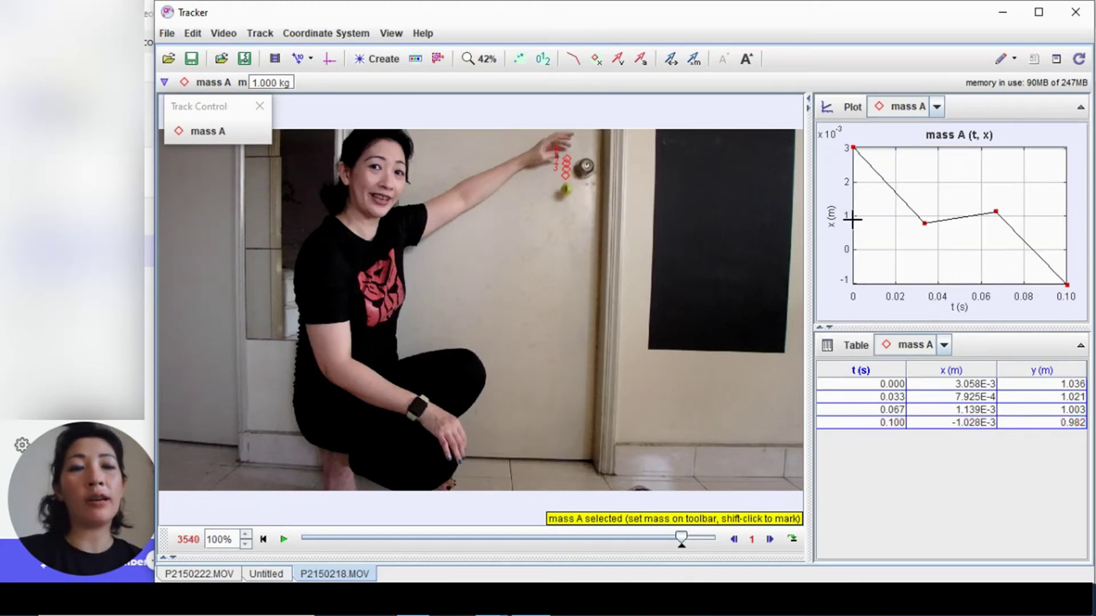
# - Mark the remaining ball positions from t = 0.133 to 0.434 s as it reaches the floor
pyautogui.press('shift')
pyautogui.keyDown('shift'); pyautogui.click(565, 191); pyautogui.keyUp('shift')
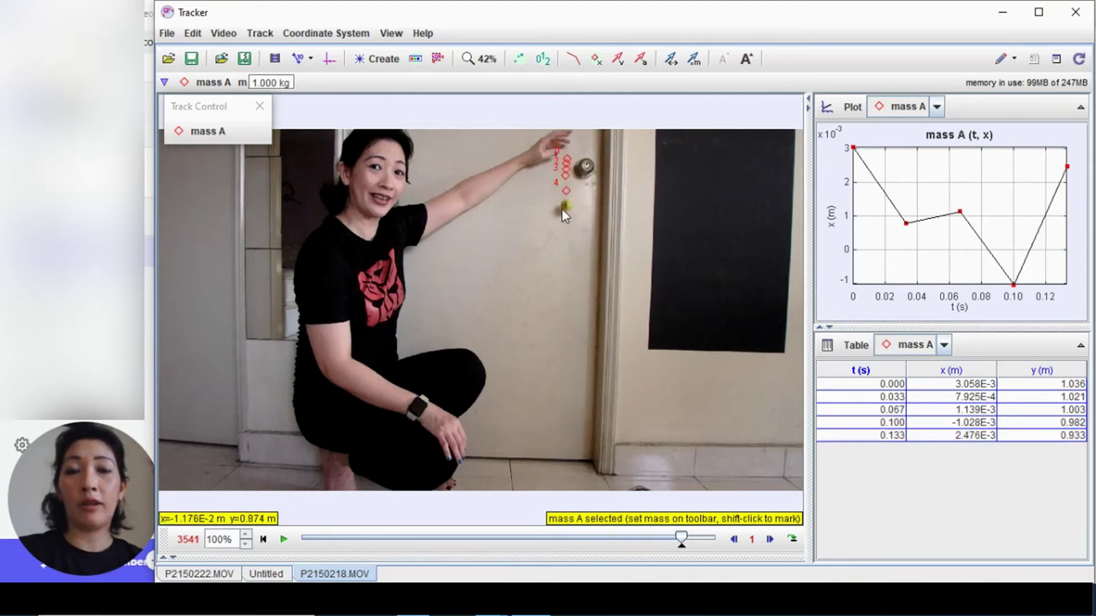
pyautogui.keyDown('shift'); pyautogui.click(565, 206); pyautogui.keyUp('shift')
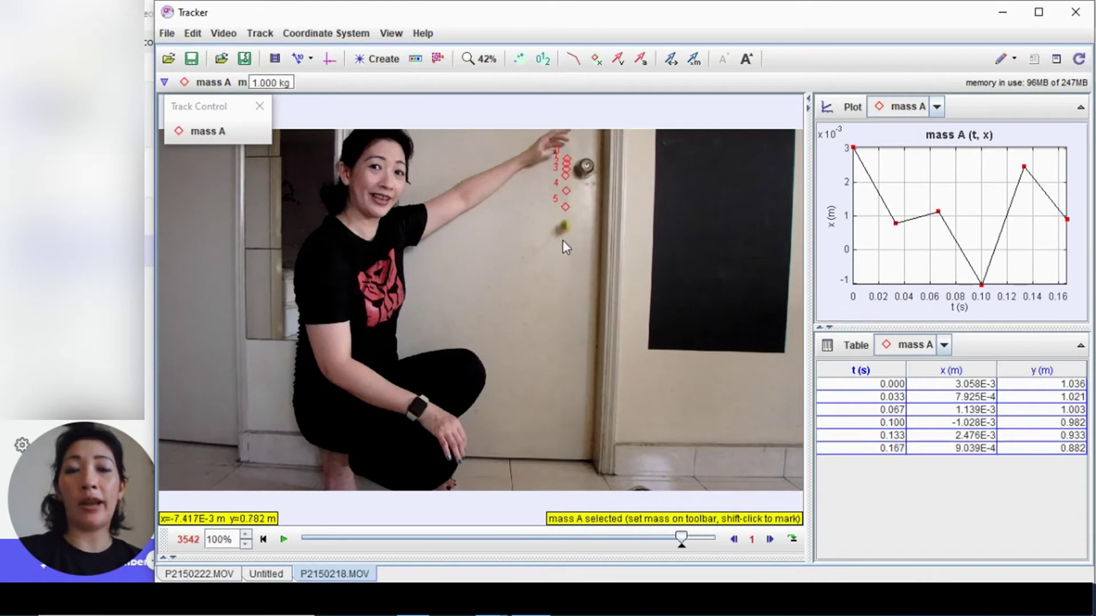
pyautogui.keyDown('shift'); pyautogui.click(561, 225); pyautogui.keyUp('shift')
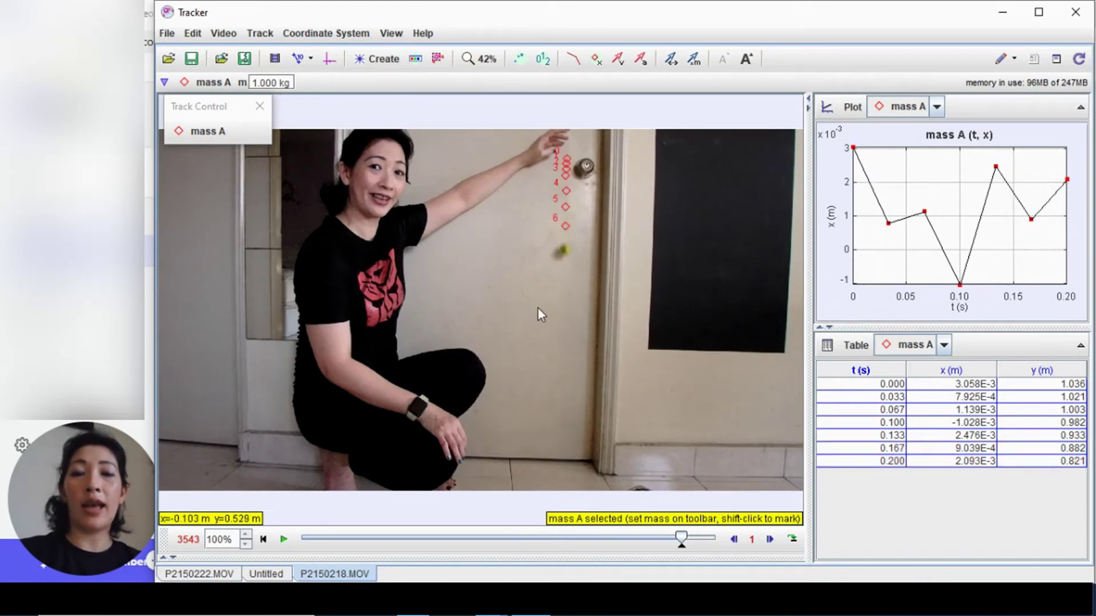
pyautogui.keyDown('shift'); pyautogui.click(563, 250); pyautogui.keyUp('shift')
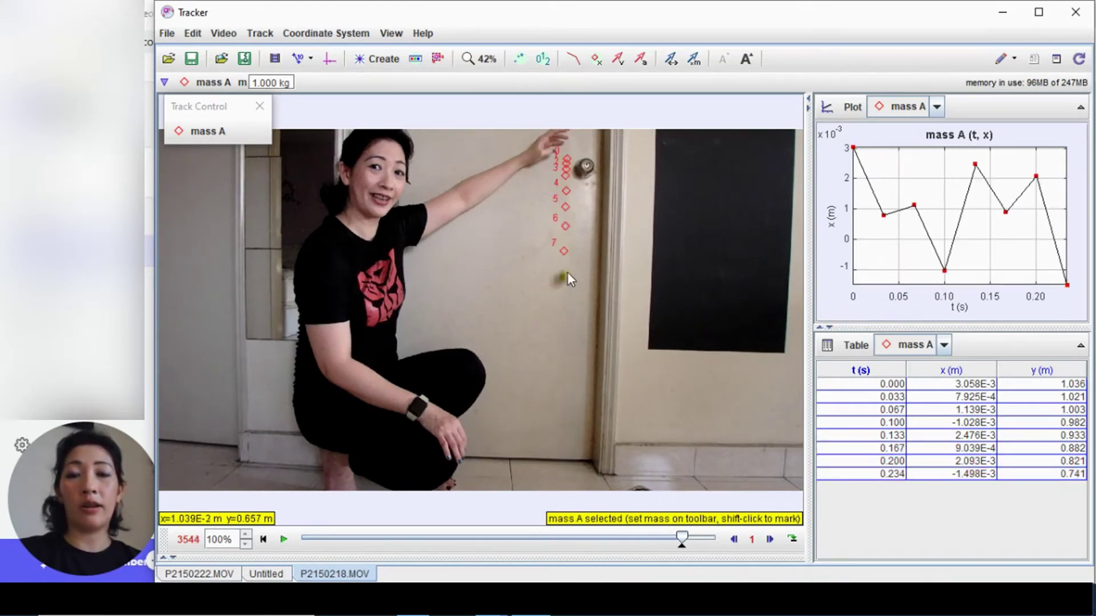
pyautogui.keyDown('shift'); pyautogui.click(563, 278); pyautogui.keyUp('shift')
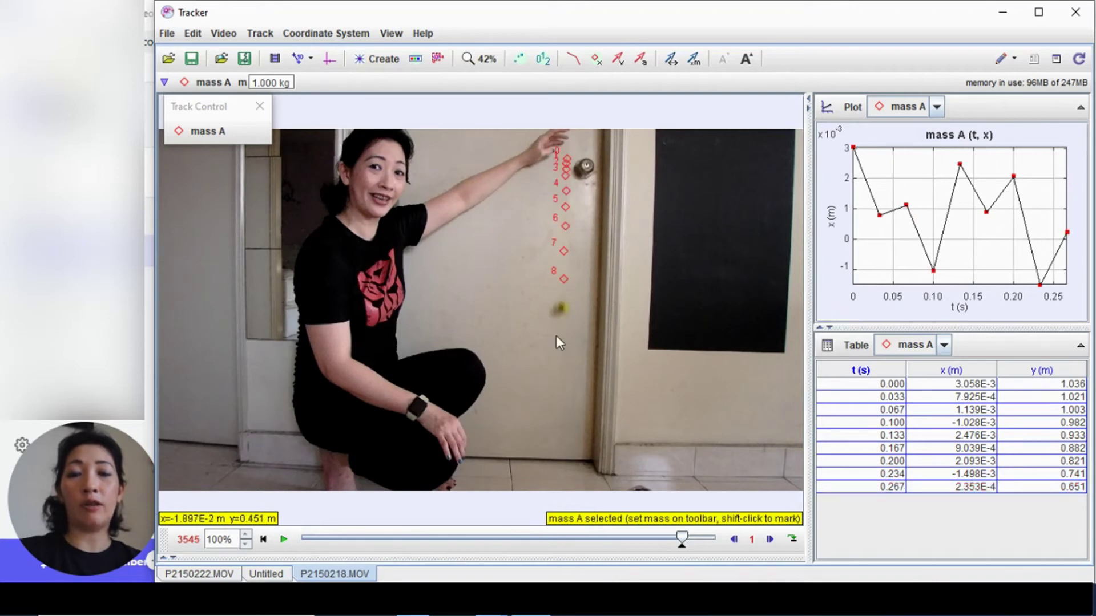
pyautogui.keyDown('shift'); pyautogui.click(562, 308); pyautogui.keyUp('shift')
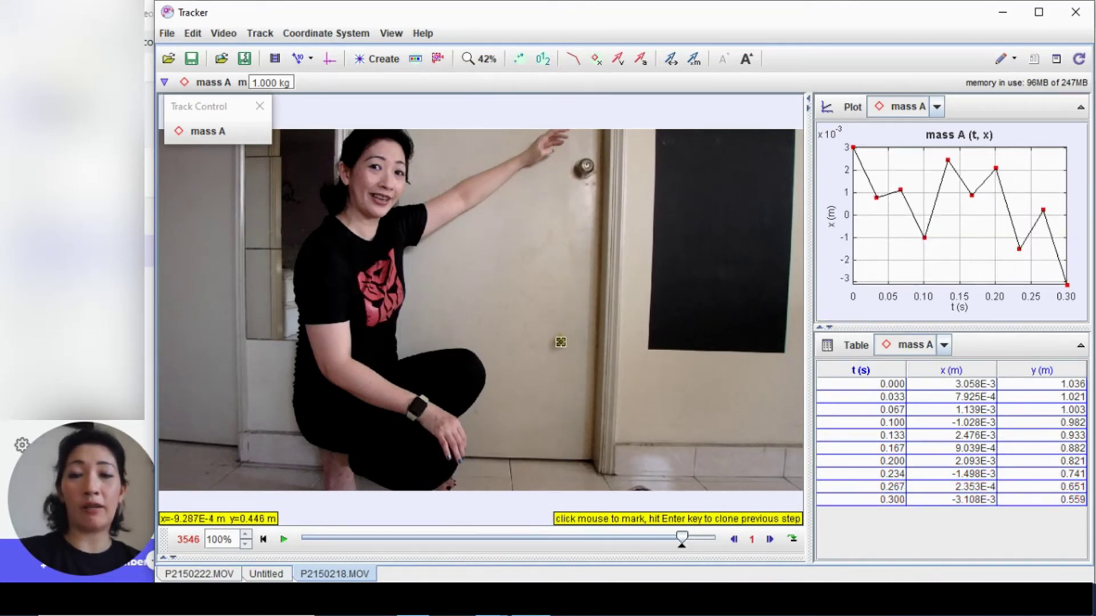
pyautogui.keyDown('shift'); pyautogui.click(561, 342); pyautogui.keyUp('shift')
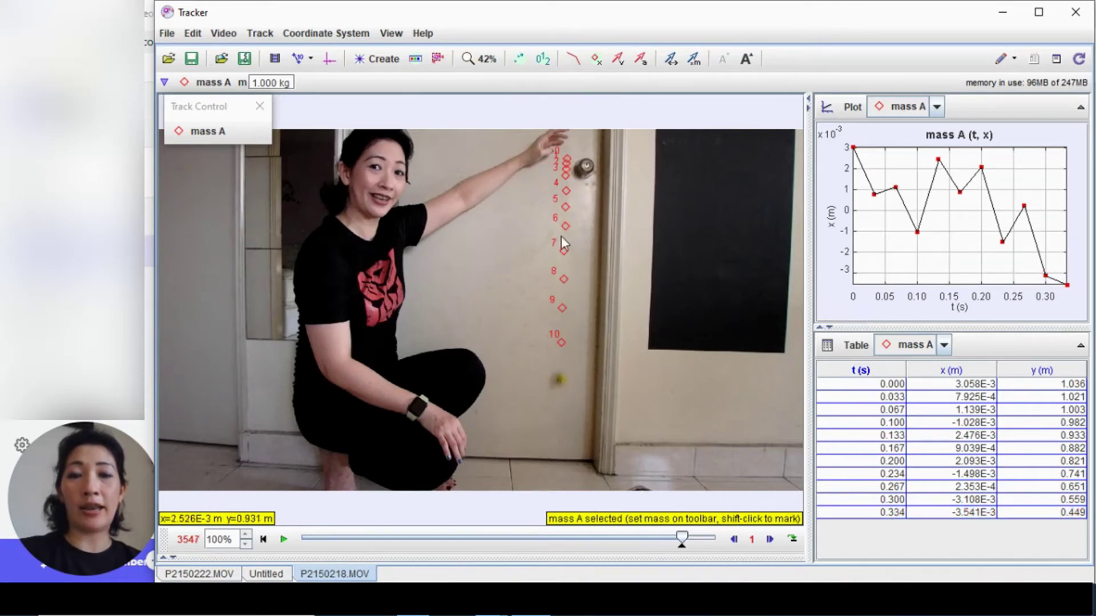
pyautogui.keyDown('shift'); pyautogui.click(560, 382); pyautogui.keyUp('shift')
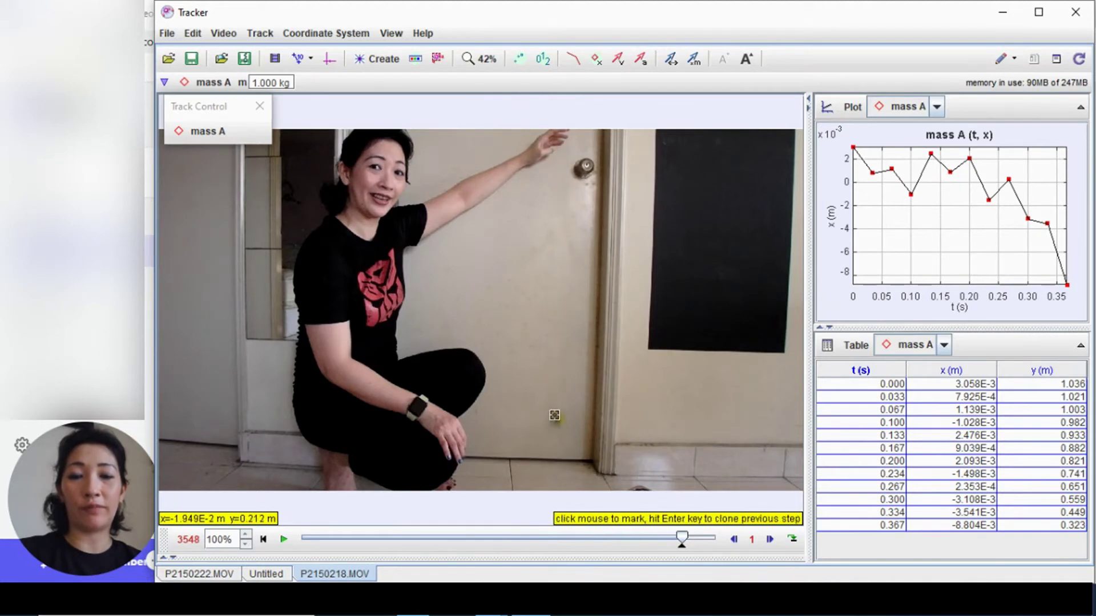
pyautogui.keyDown('shift'); pyautogui.click(558, 421); pyautogui.keyUp('shift')
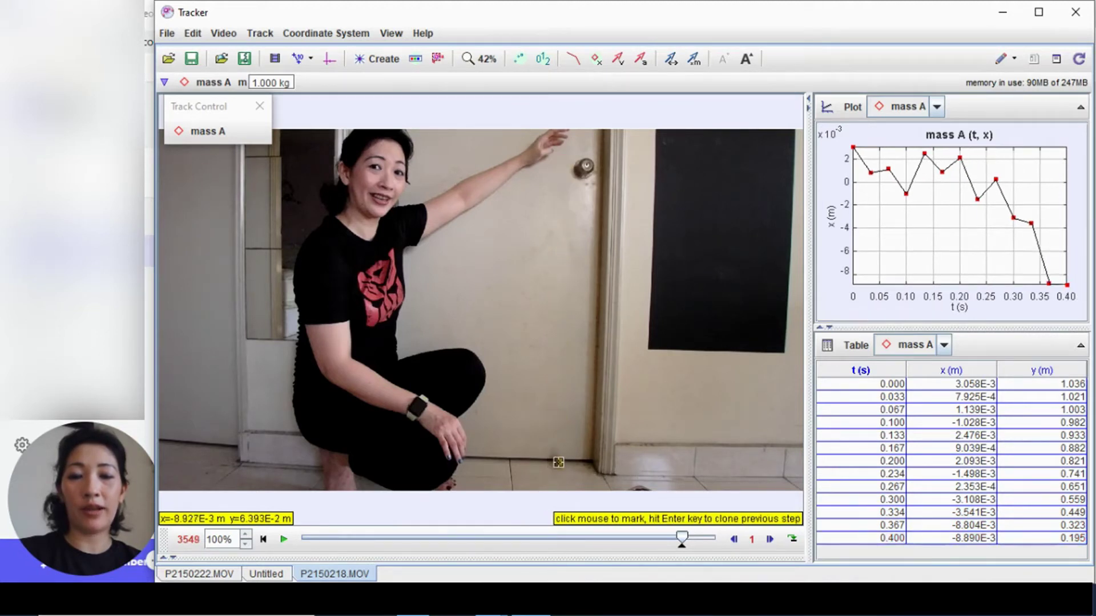
pyautogui.keyDown('shift'); pyautogui.click(559, 462); pyautogui.keyUp('shift')
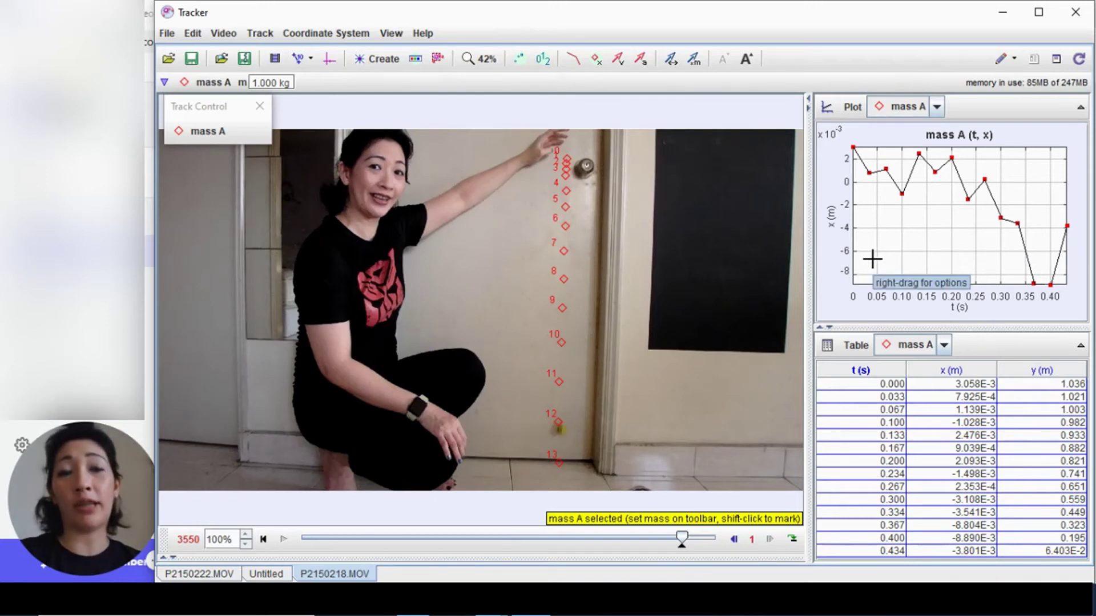
# - Switch mass A's plot vertical axis from x to 'y: position y-component' versus time
pyautogui.click(832, 217)
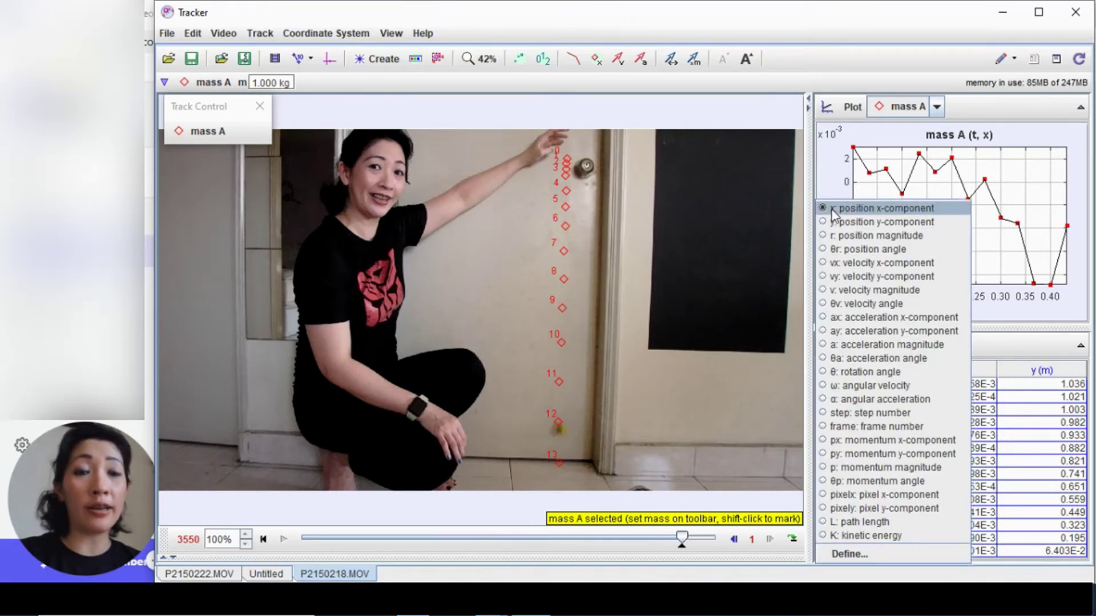
pyautogui.click(831, 208)
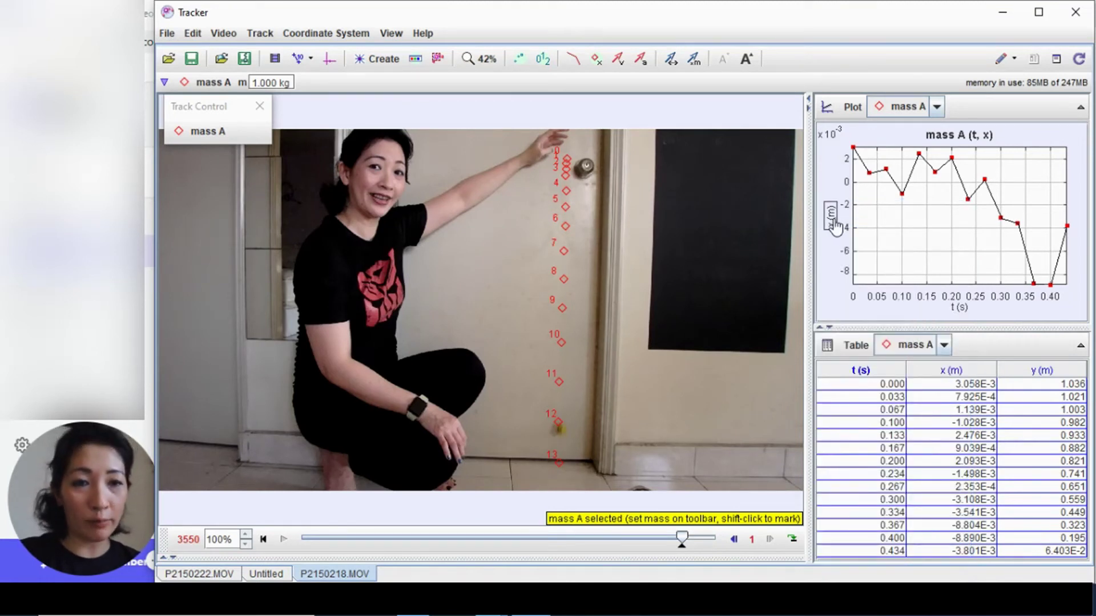
pyautogui.click(835, 222)
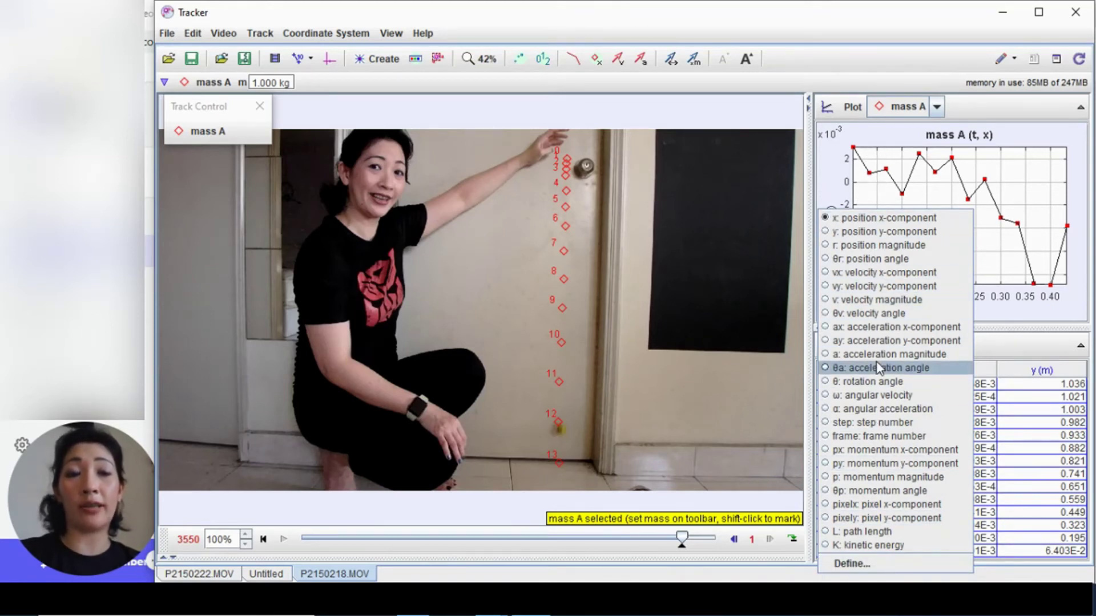
pyautogui.click(877, 232)
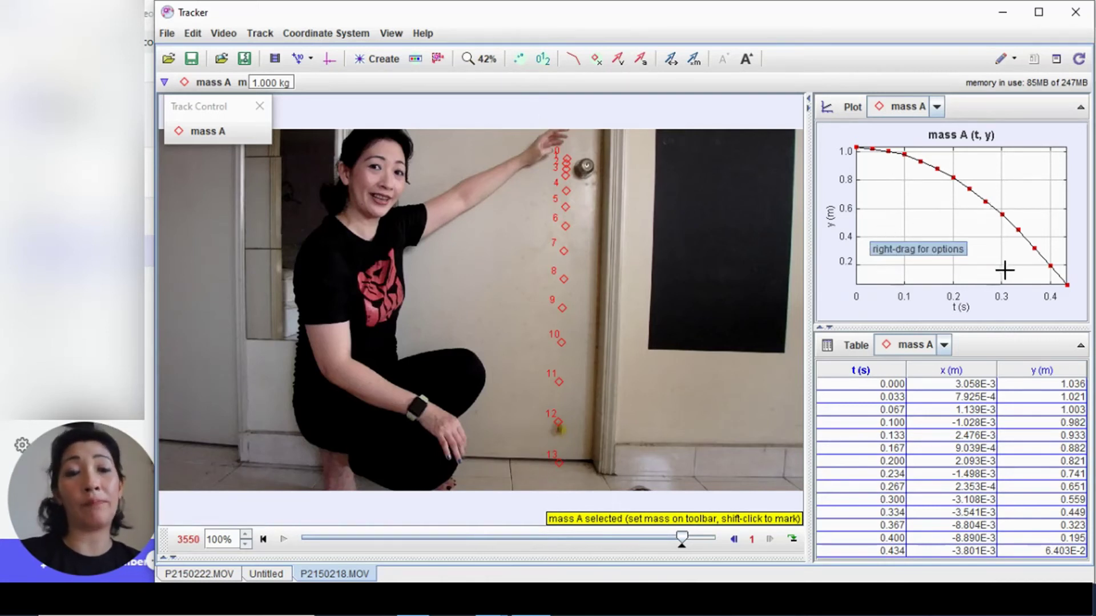
# - Plot mass A's velocity magnitude, then vy, then vx against time
pyautogui.click(830, 216)
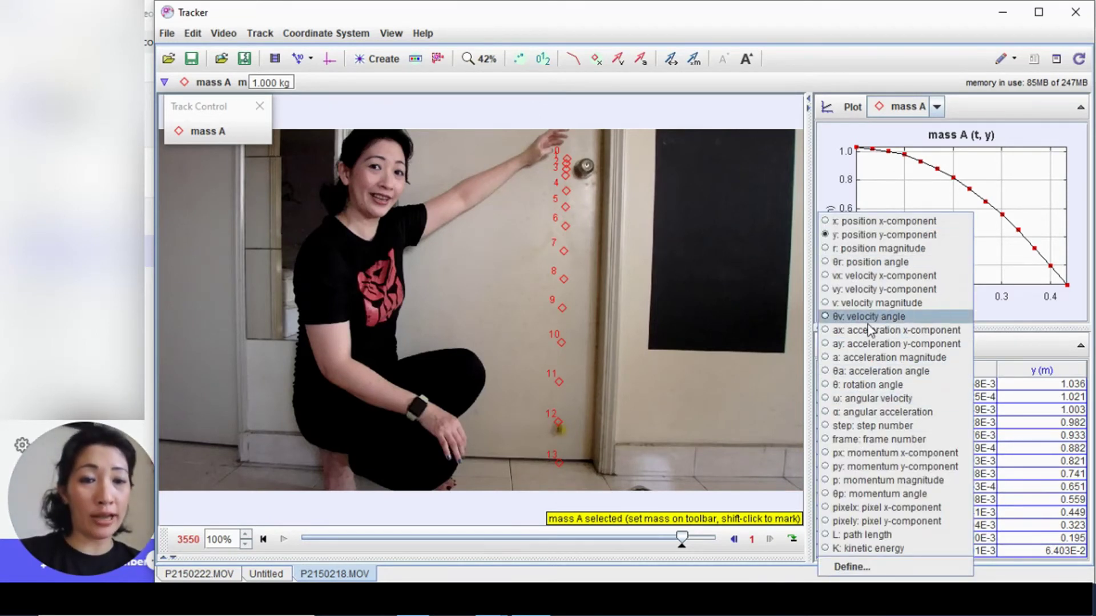
pyautogui.click(876, 302)
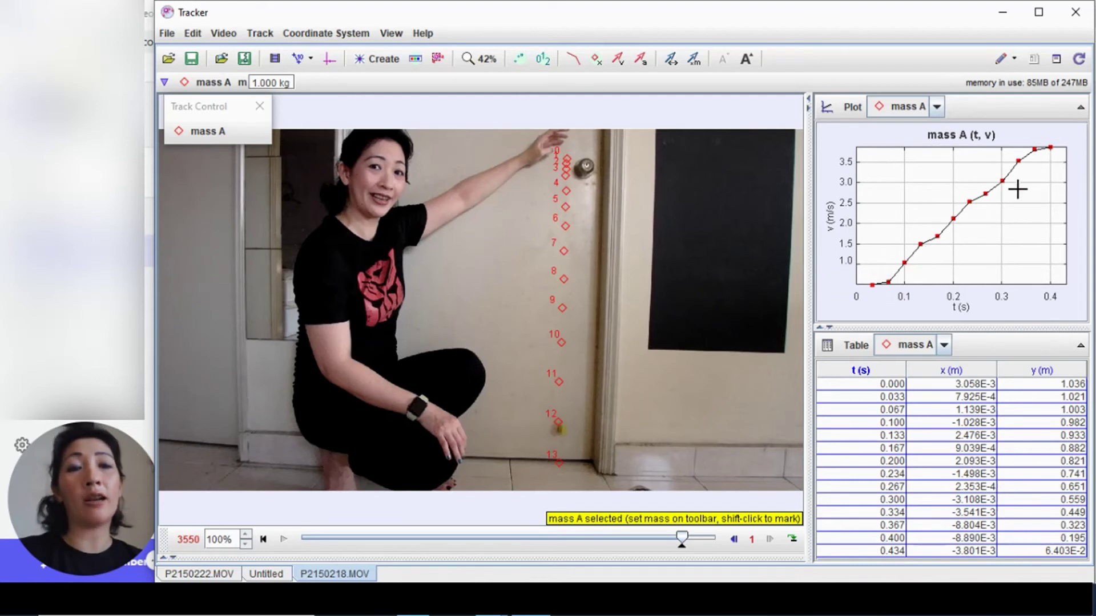
pyautogui.click(829, 226)
pyautogui.click(840, 292)
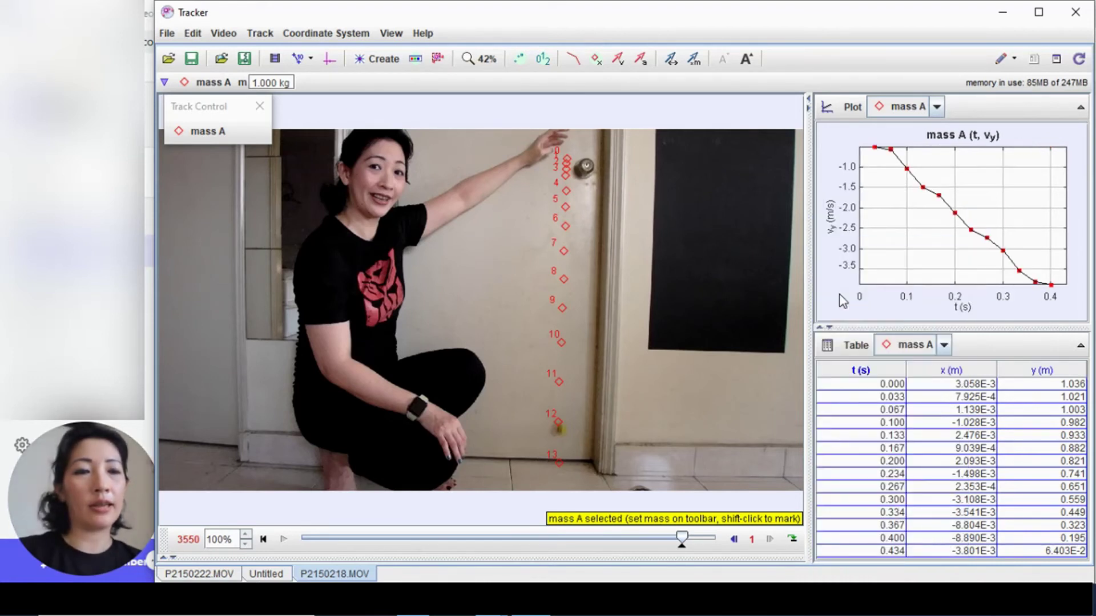
pyautogui.click(832, 229)
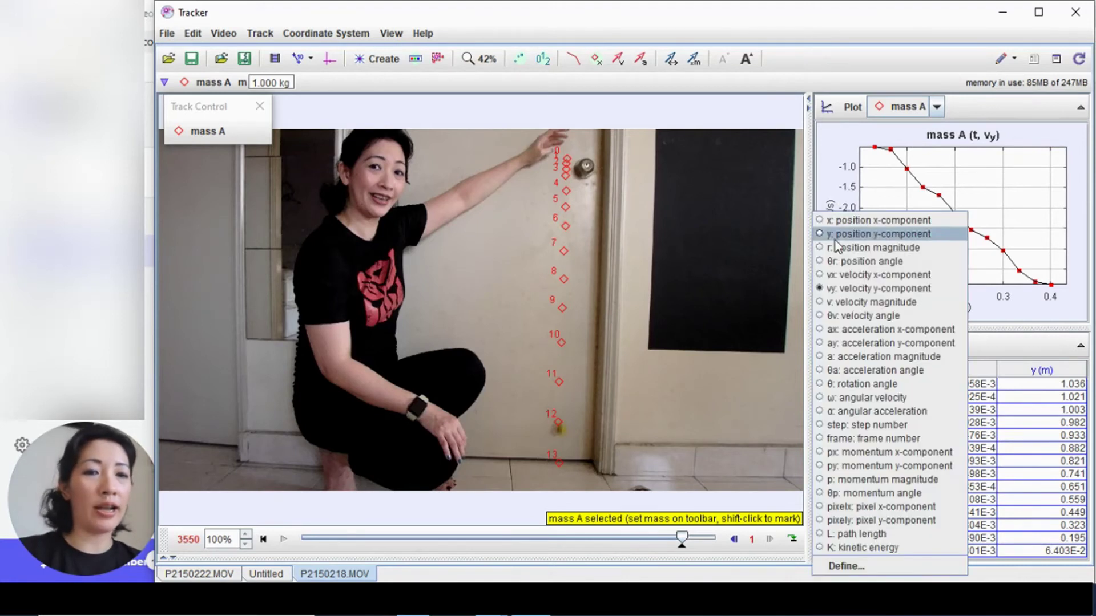
pyautogui.click(845, 277)
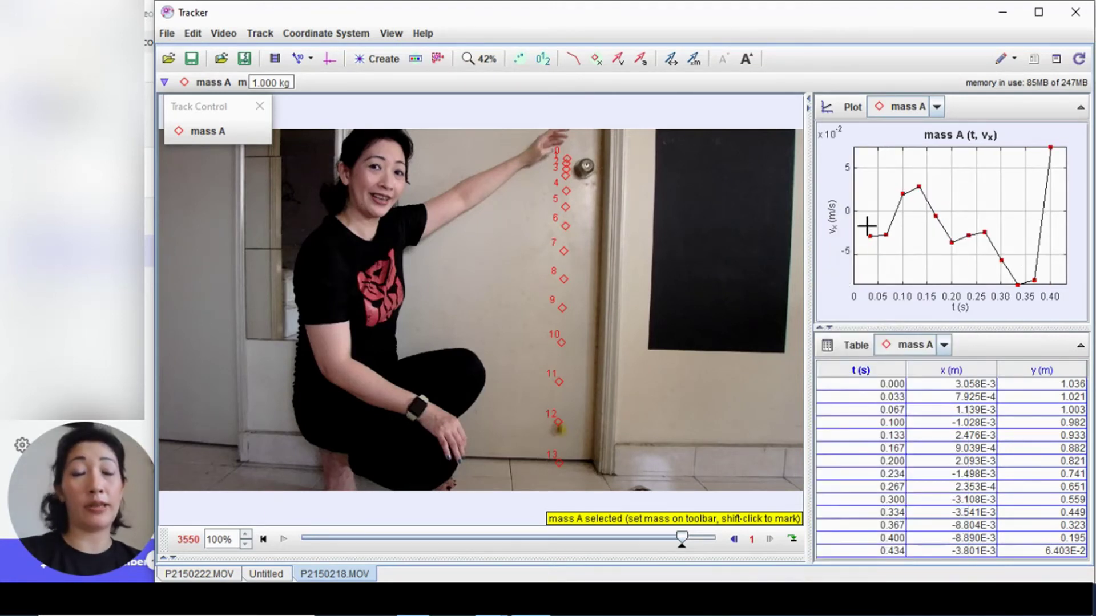
# - Plot acceleration magnitude, then settle on 'ax: acceleration x-component' against time
pyautogui.click(834, 229)
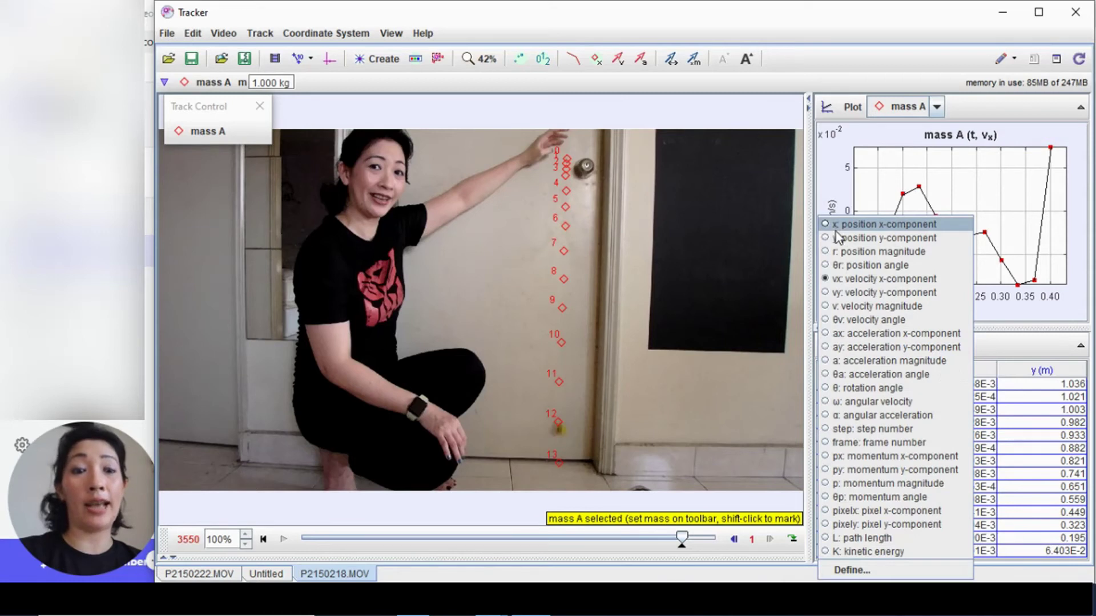
pyautogui.click(864, 361)
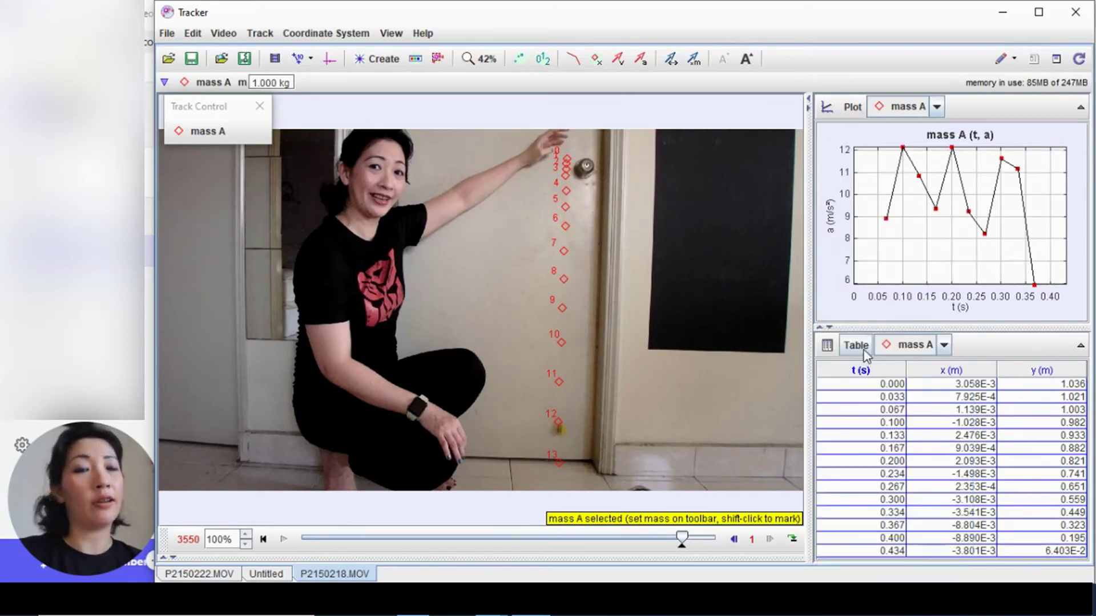
pyautogui.moveTo(837, 267)
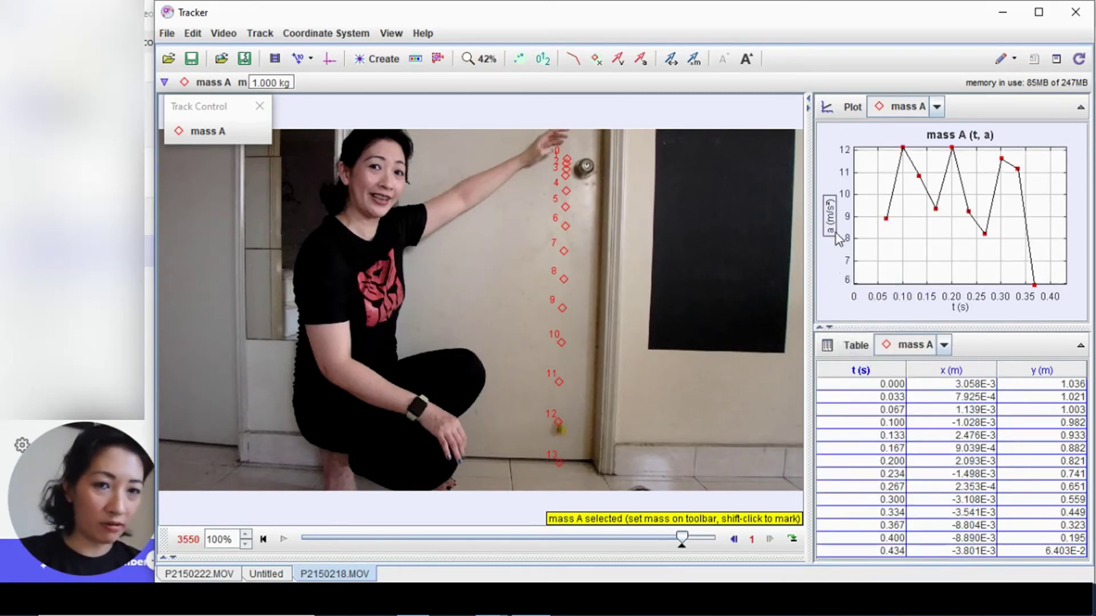
pyautogui.click(835, 234)
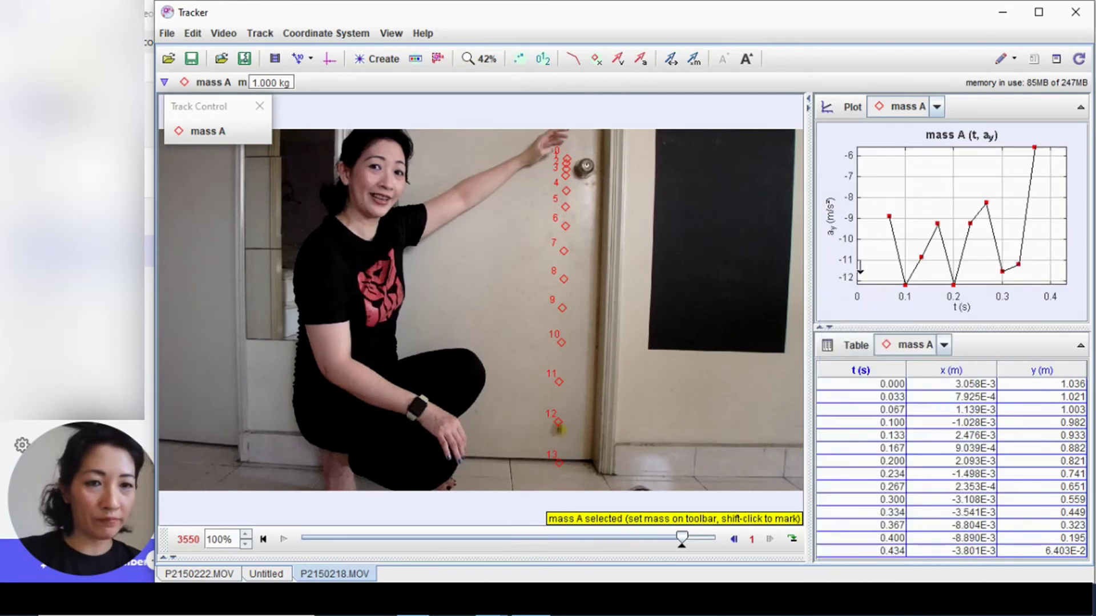
pyautogui.click(830, 220)
pyautogui.click(860, 346)
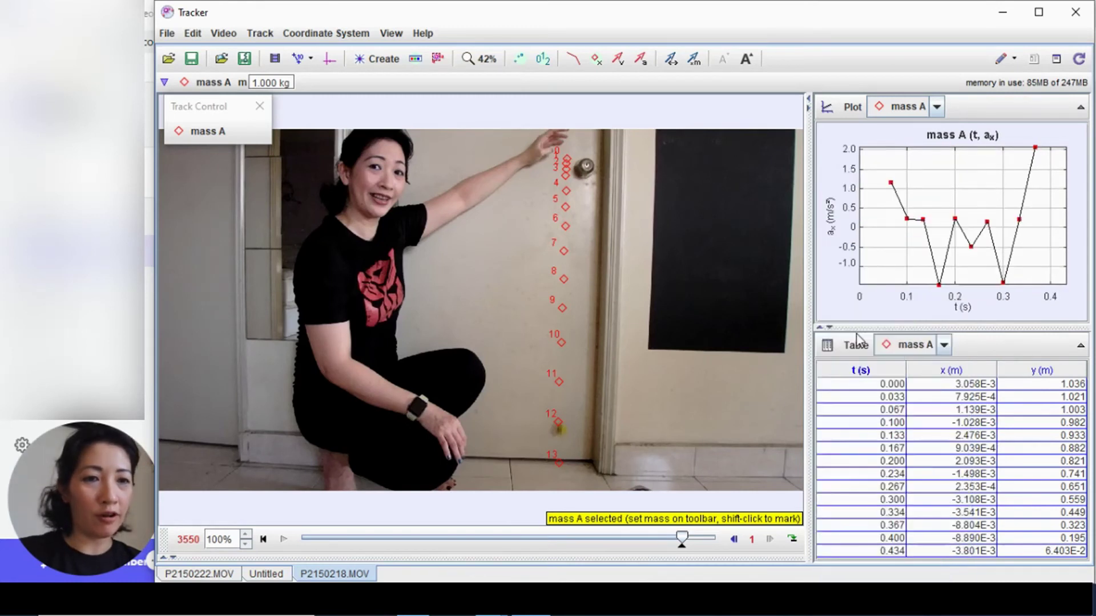
# - Go from acceleration magnitude back to mass A's y position versus time
pyautogui.click(834, 234)
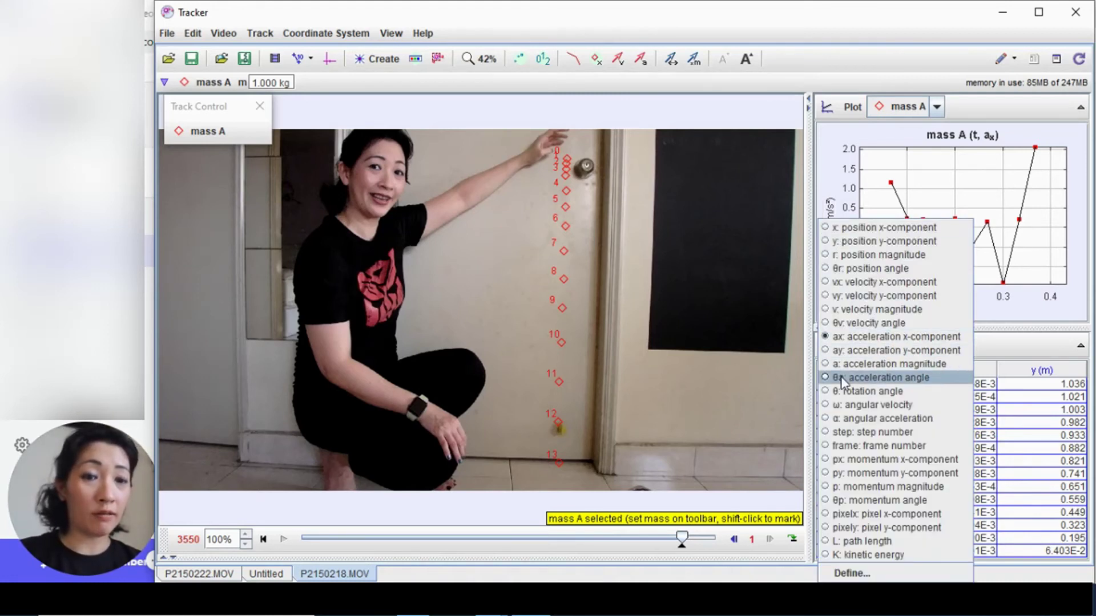
pyautogui.click(844, 366)
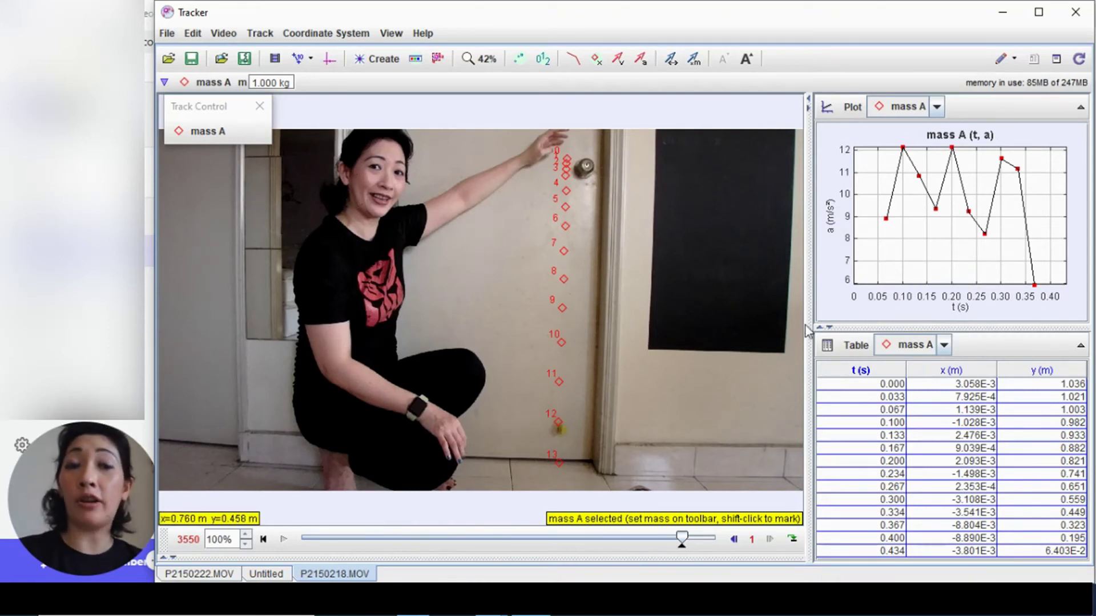
pyautogui.click(831, 218)
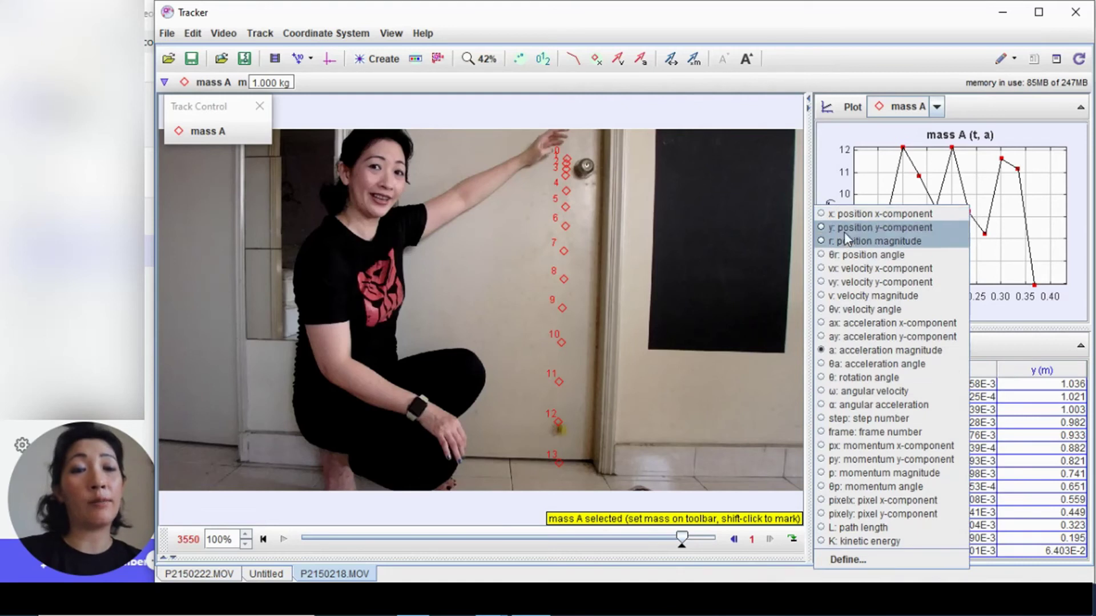
pyautogui.click(843, 228)
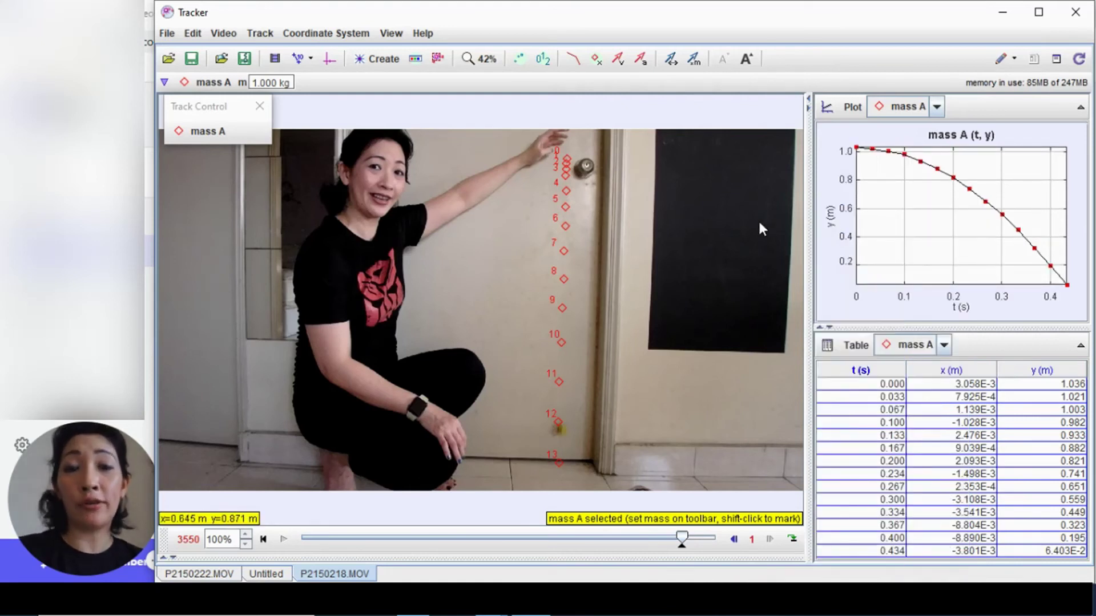
# - Save the y–t plot as a Snapshot window and move it aside
pyautogui.rightClick(920, 218)
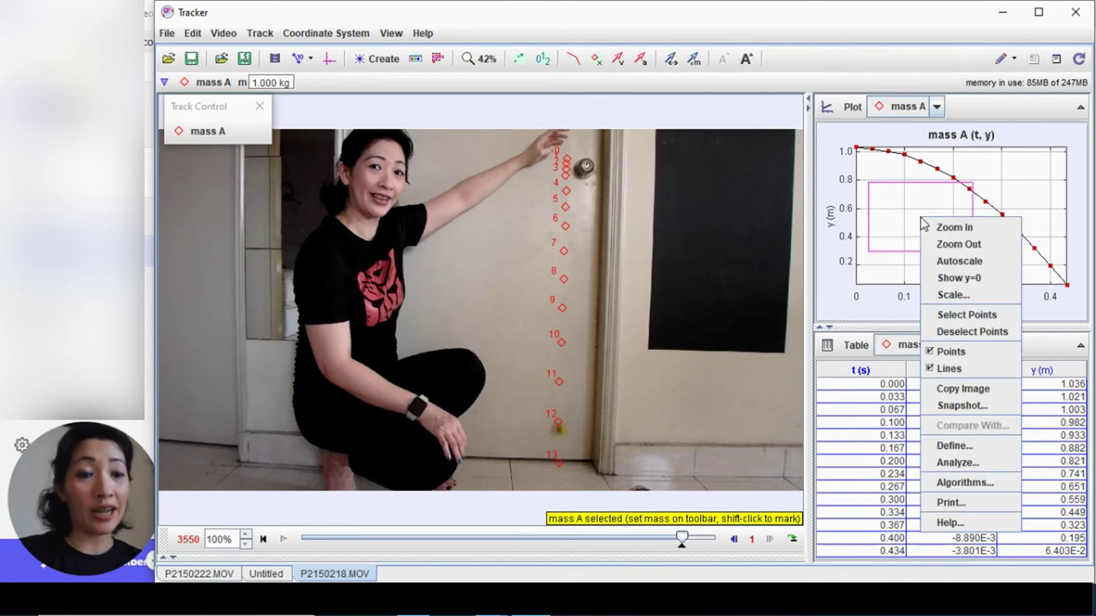
pyautogui.click(944, 407)
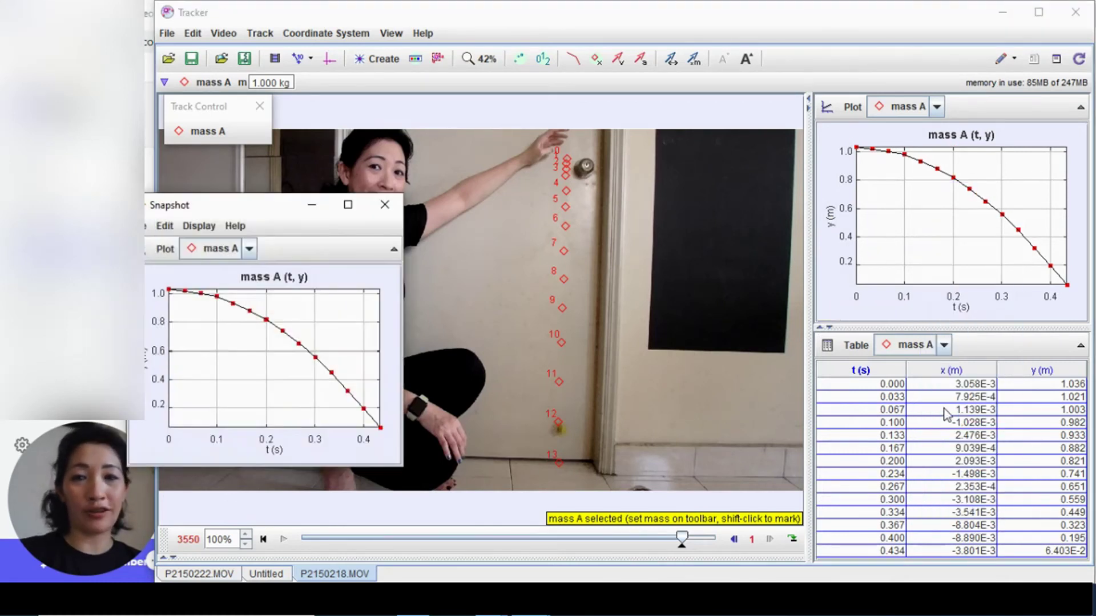
pyautogui.moveTo(235, 206); pyautogui.dragTo(280, 262)
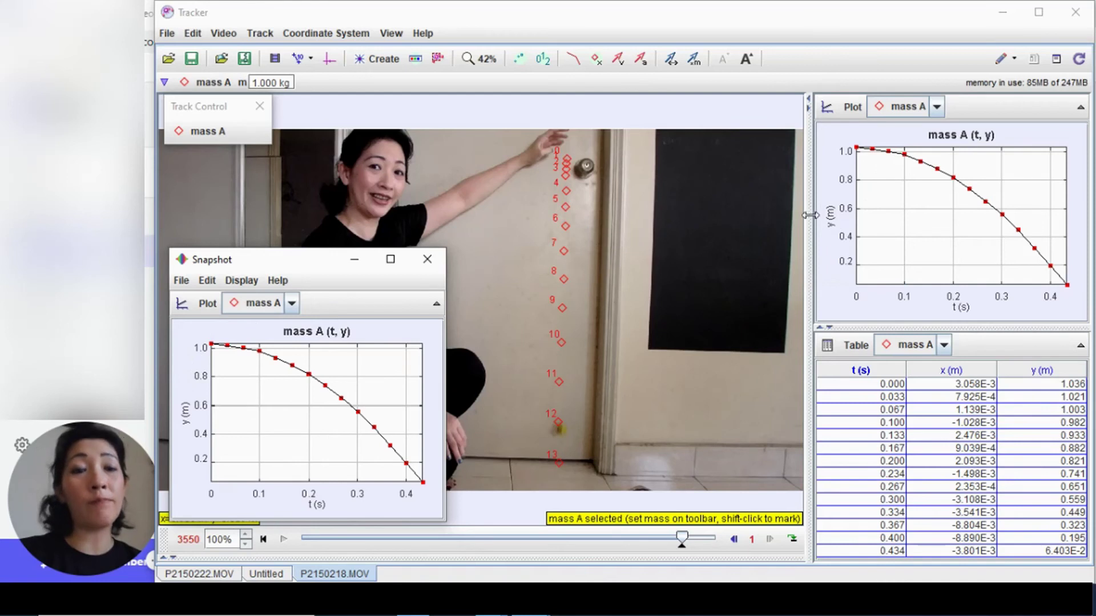
# - Plot speed against time and save it as a Snapshot window
pyautogui.click(827, 216)
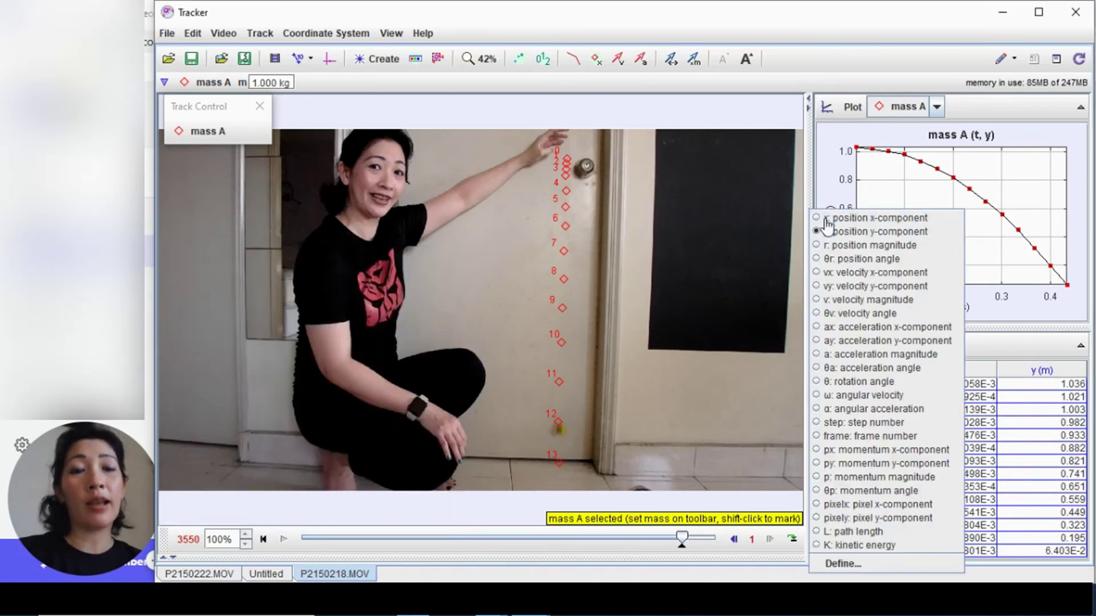
pyautogui.click(878, 301)
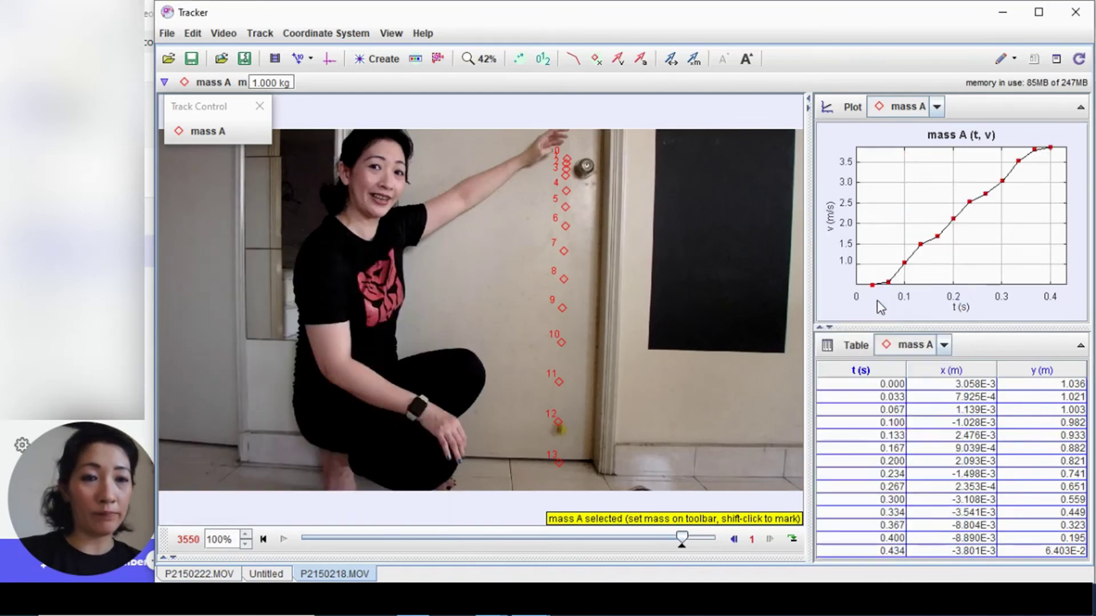
pyautogui.rightClick(904, 188)
pyautogui.click(934, 380)
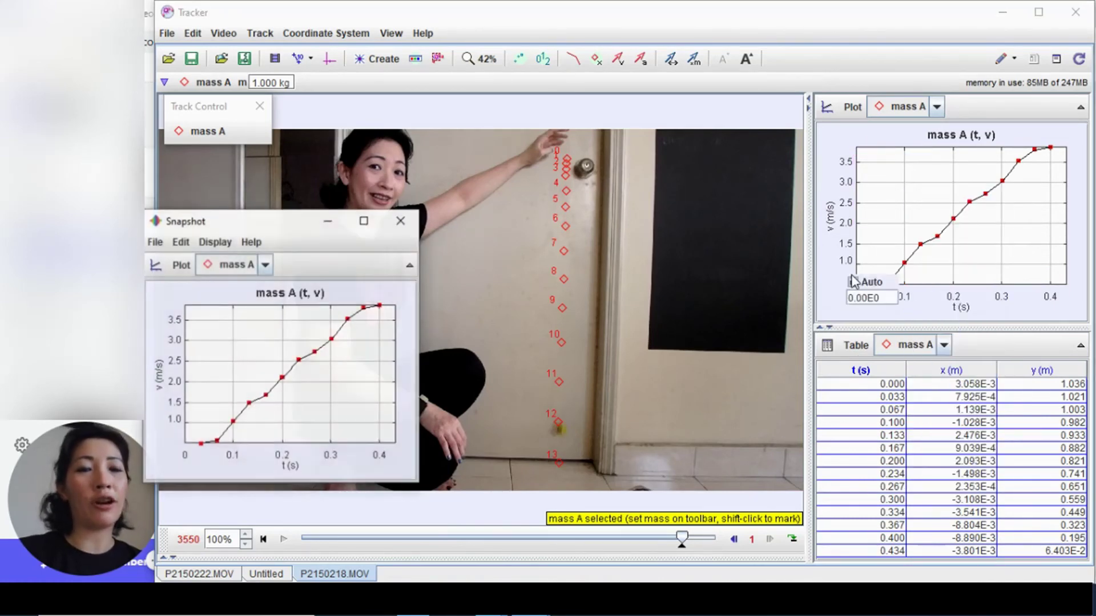
# - Plot acceleration magnitude against time and save it as a Snapshot window
pyautogui.click(831, 223)
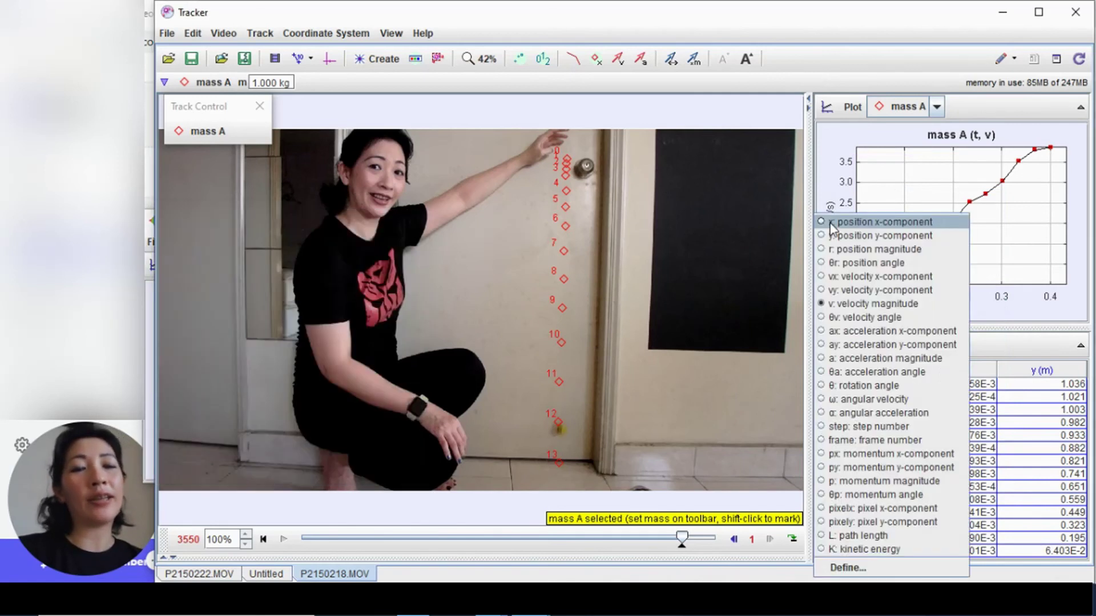
pyautogui.click(867, 358)
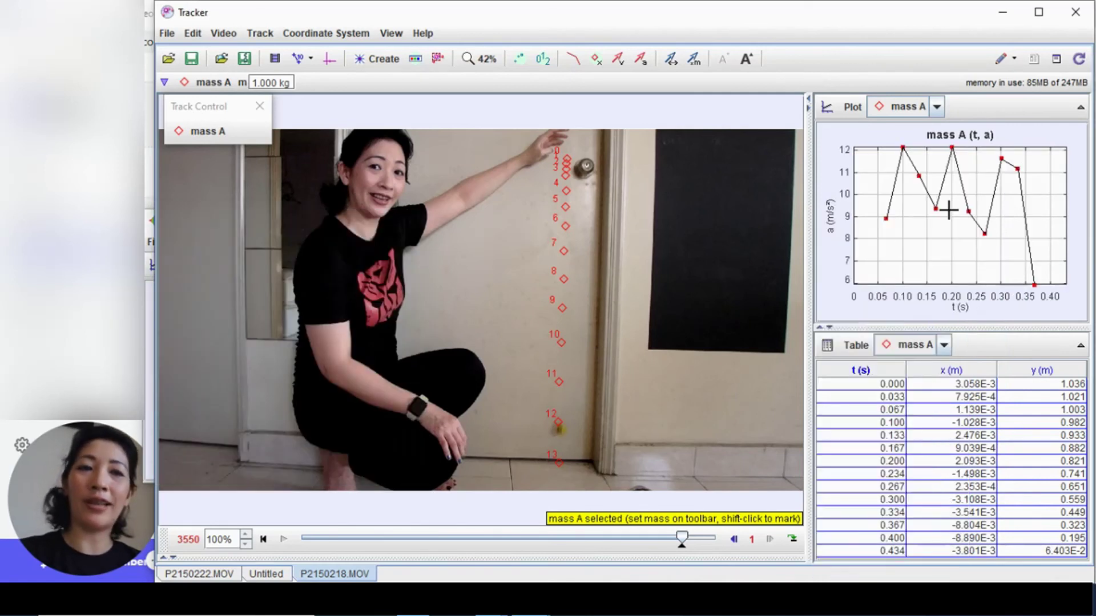
pyautogui.rightClick(924, 252)
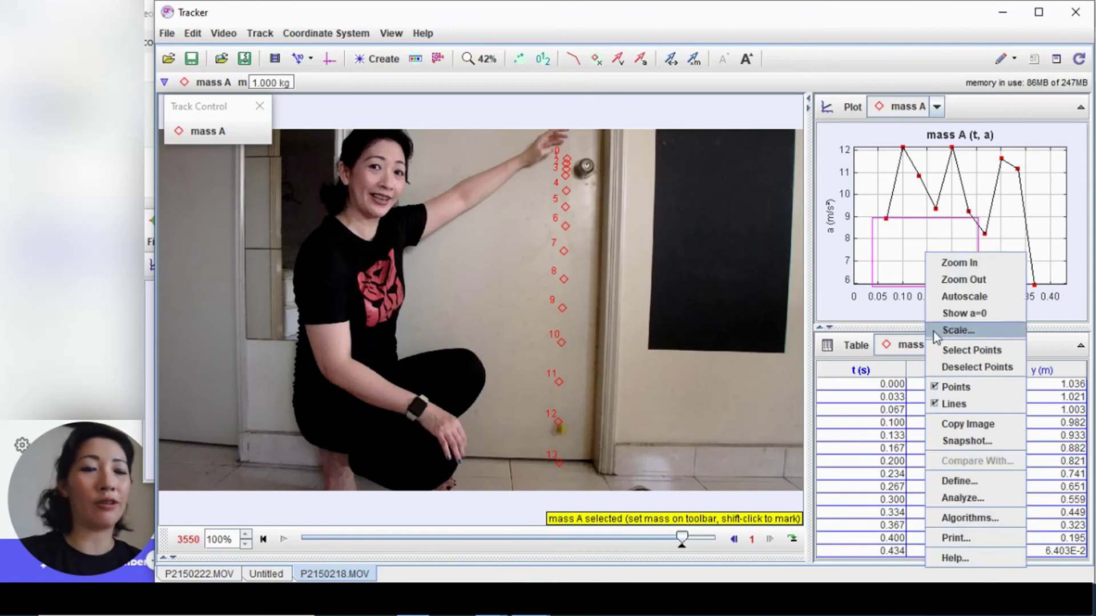
pyautogui.click(950, 441)
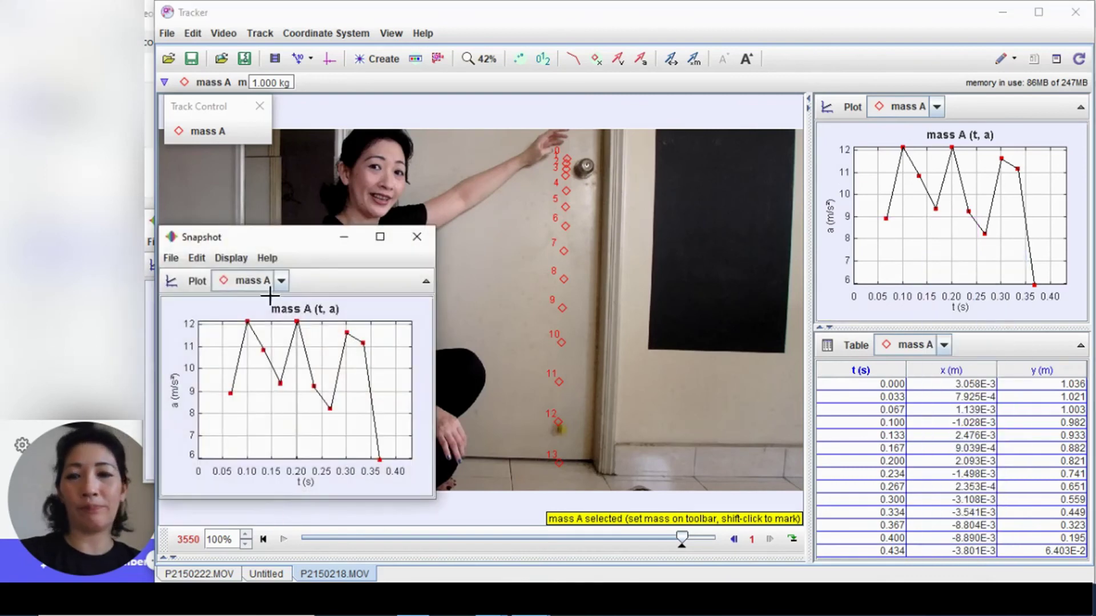
# - Arrange the a–t, v–t and y–t snapshot windows side by side in a row
pyautogui.moveTo(262, 237); pyautogui.dragTo(889, 247)
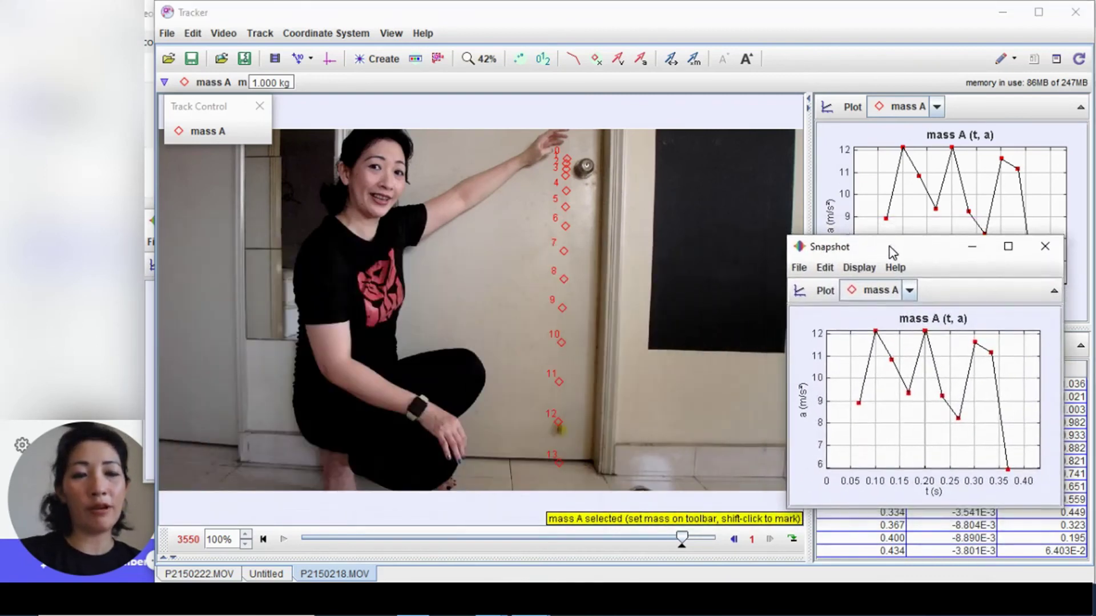
pyautogui.moveTo(530, 600)
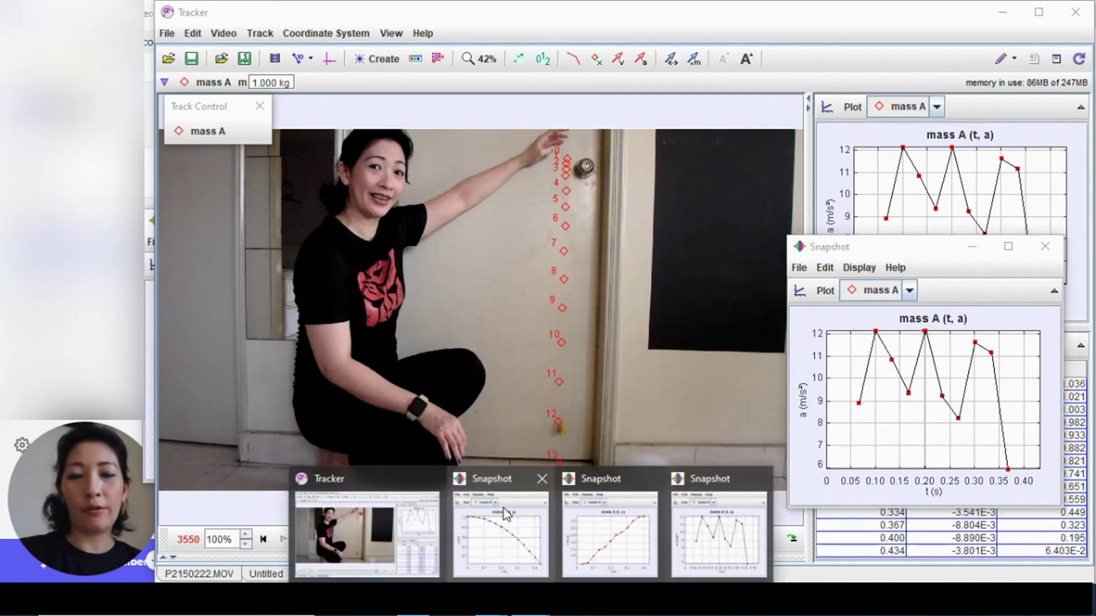
pyautogui.click(612, 526)
pyautogui.moveTo(261, 222); pyautogui.dragTo(607, 248)
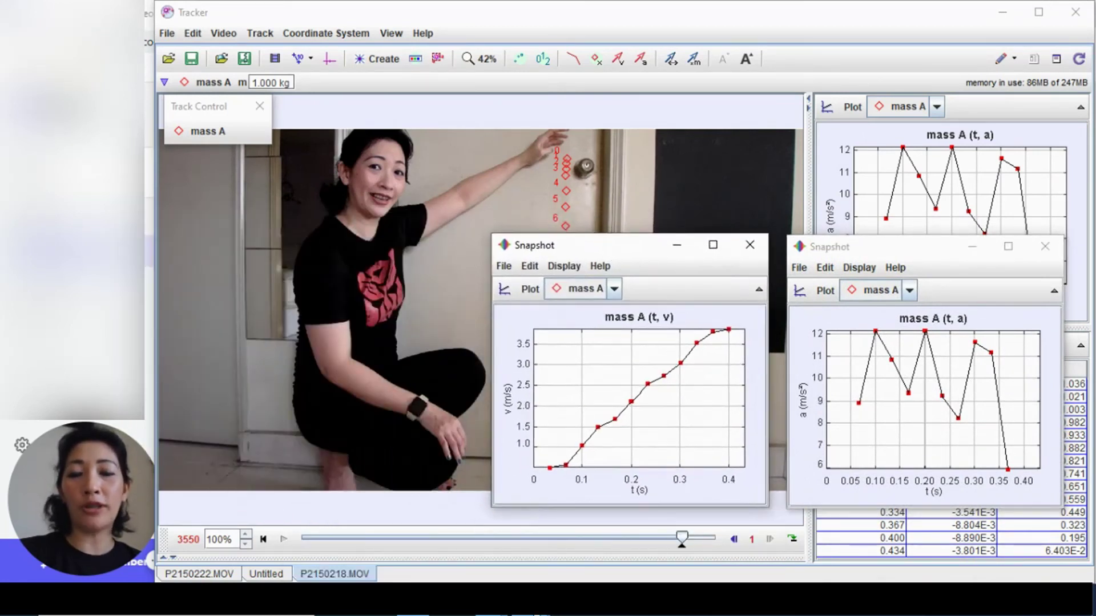
pyautogui.moveTo(531, 599)
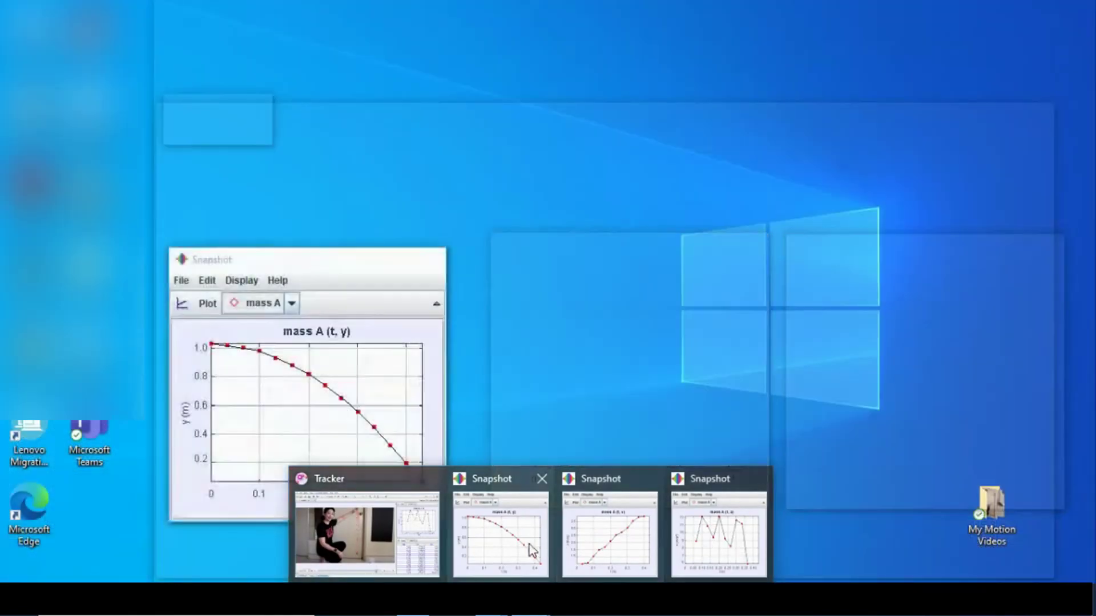
pyautogui.click(528, 548)
pyautogui.moveTo(298, 256); pyautogui.dragTo(321, 241)
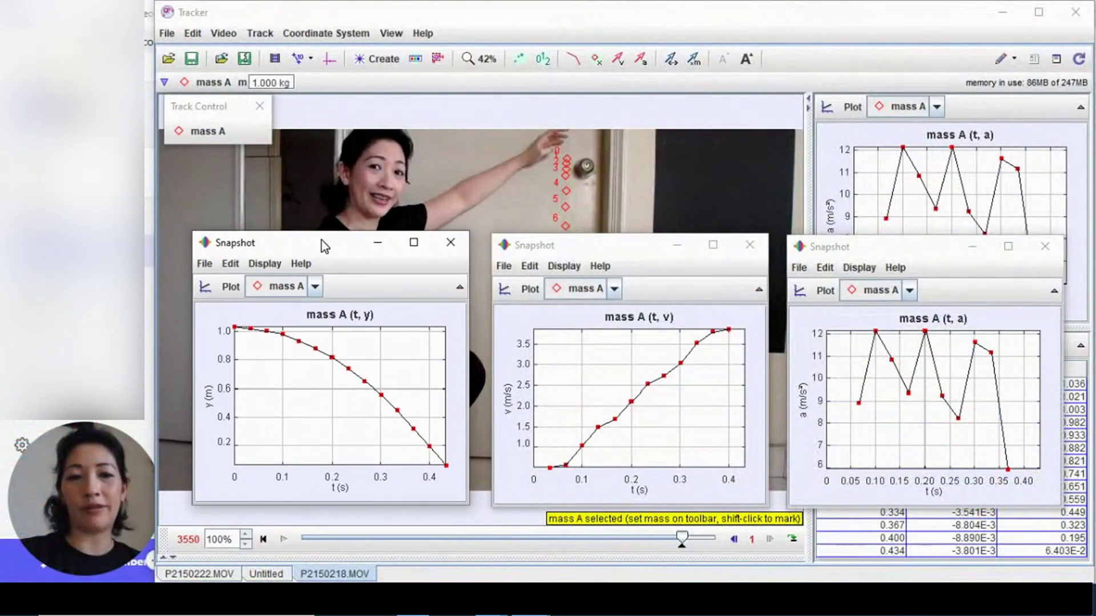